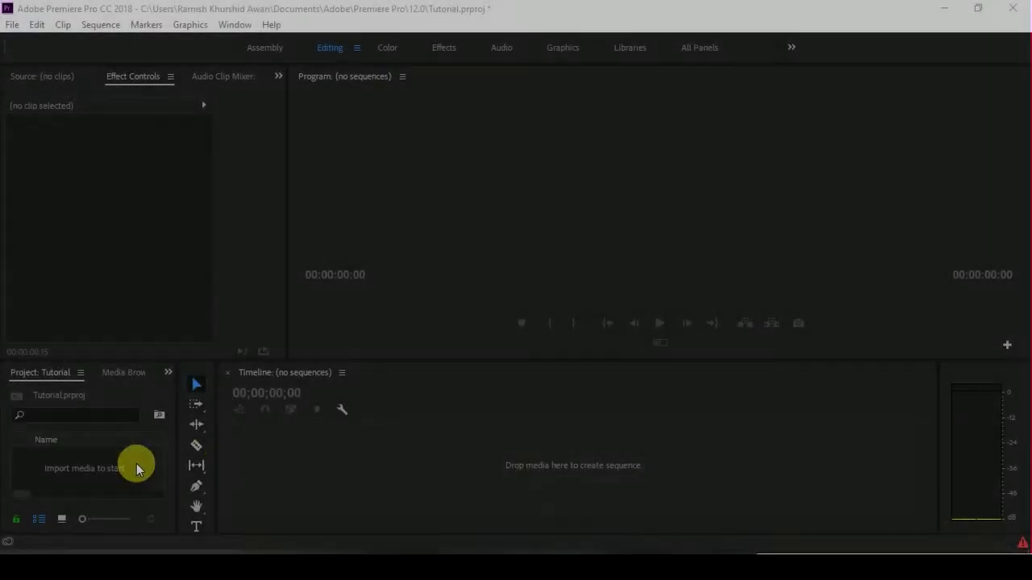
Import Bird with sound.mp4 into the project.
{"action": "right_click", "coordinate": [136, 464]}
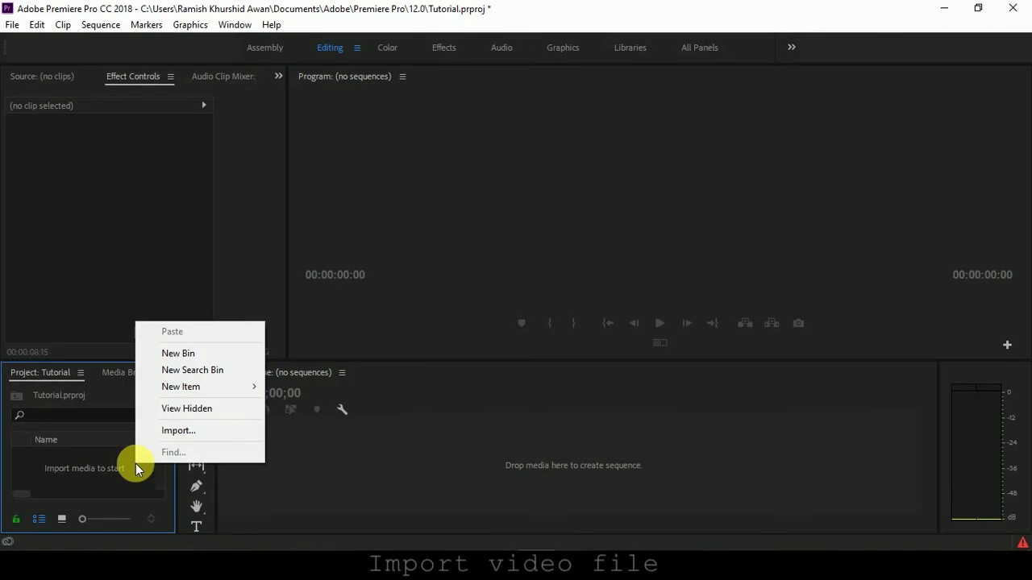
{"action": "left_click", "coordinate": [178, 434]}
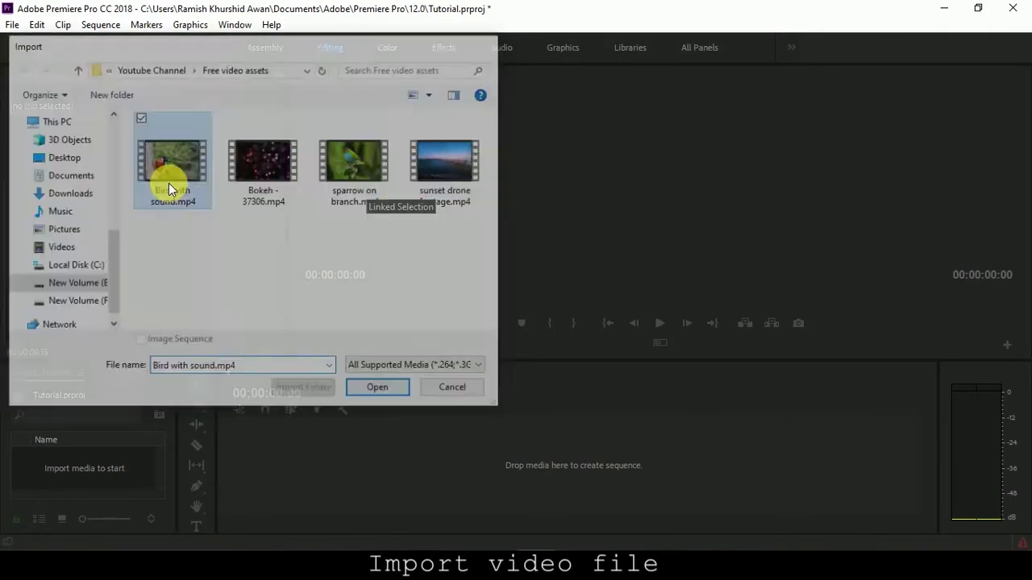
{"action": "double_click", "coordinate": [168, 183]}
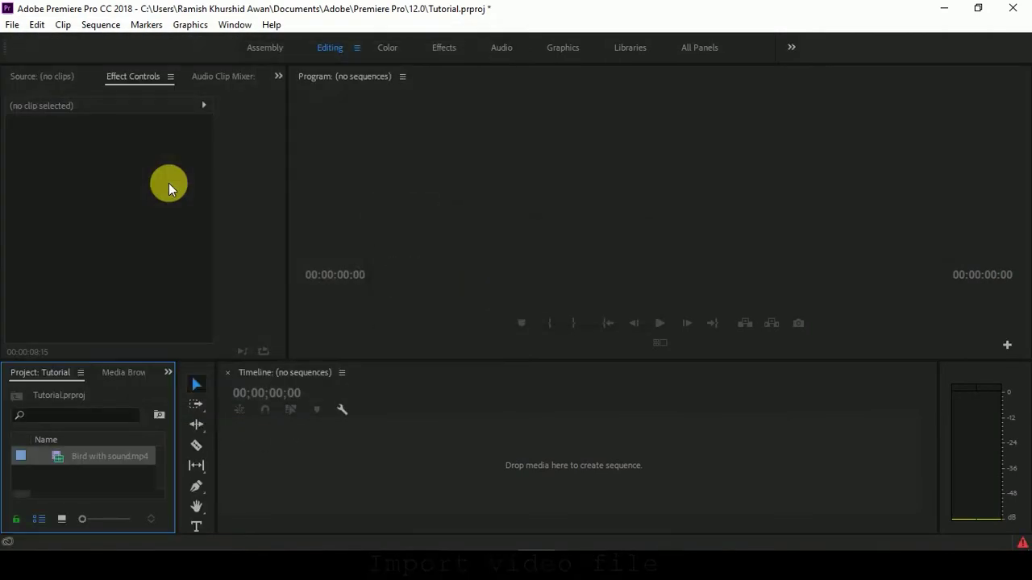
Create a Bird with sound sequence from the clip on the timeline and scrub through it.
{"action": "left_click_drag", "start_coordinate": [102, 456], "coordinate": [283, 453]}
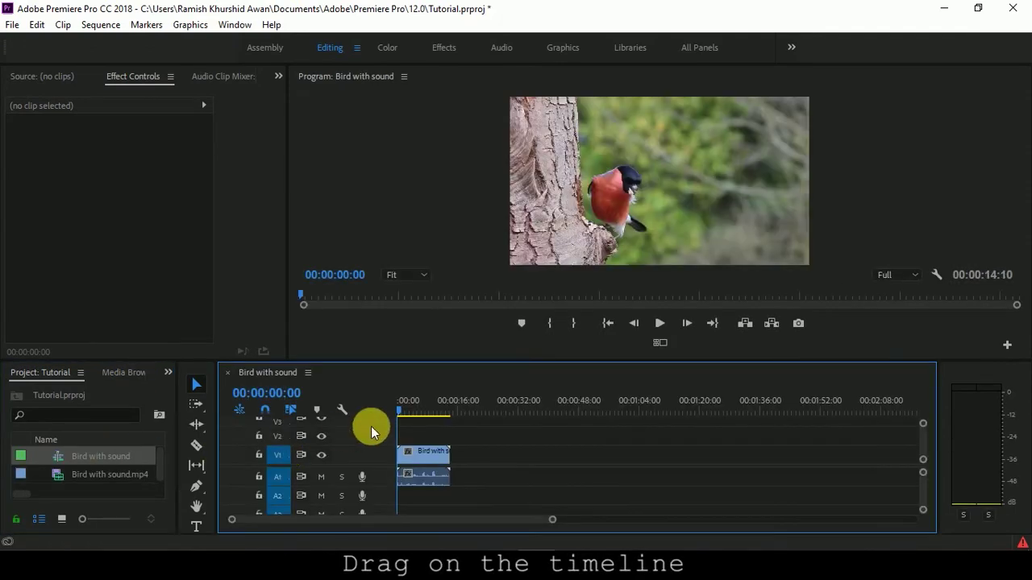
{"action": "mouse_move", "coordinate": [400, 413]}
{"action": "left_mouse_down"}
{"action": "mouse_move", "coordinate": [427, 415]}
{"action": "mouse_move", "coordinate": [393, 411]}
{"action": "left_mouse_up"}
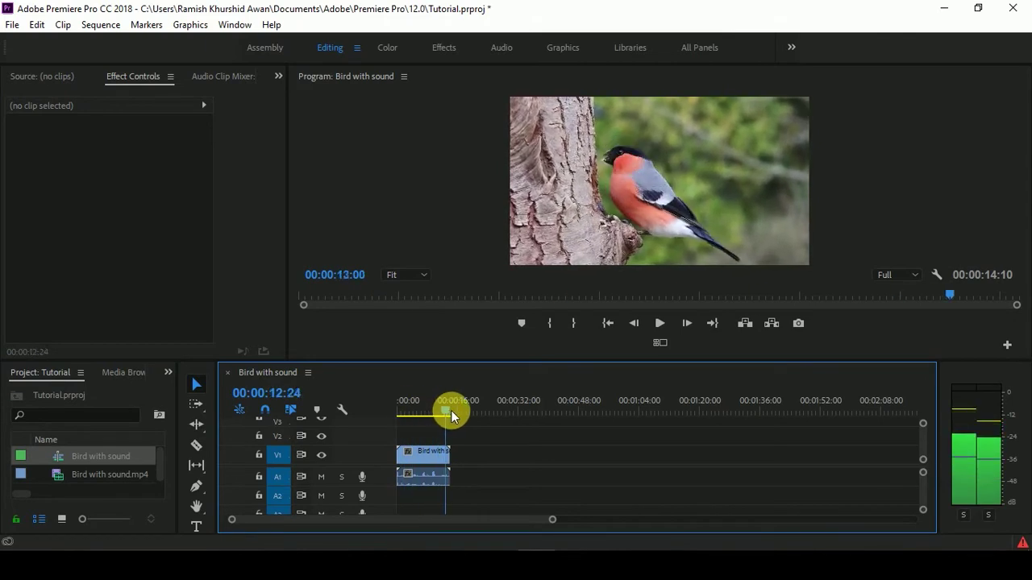
{"action": "left_click_drag", "start_coordinate": [553, 519], "coordinate": [466, 526]}
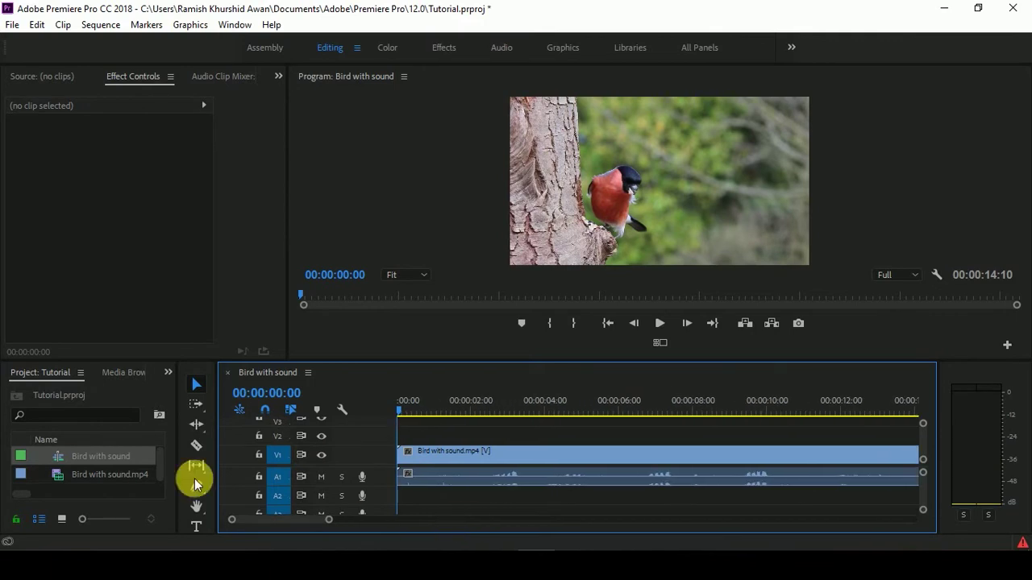
Create a new Adjustment Layer in the project with the default settings.
{"action": "left_click", "coordinate": [123, 485]}
{"action": "right_click", "coordinate": [124, 488]}
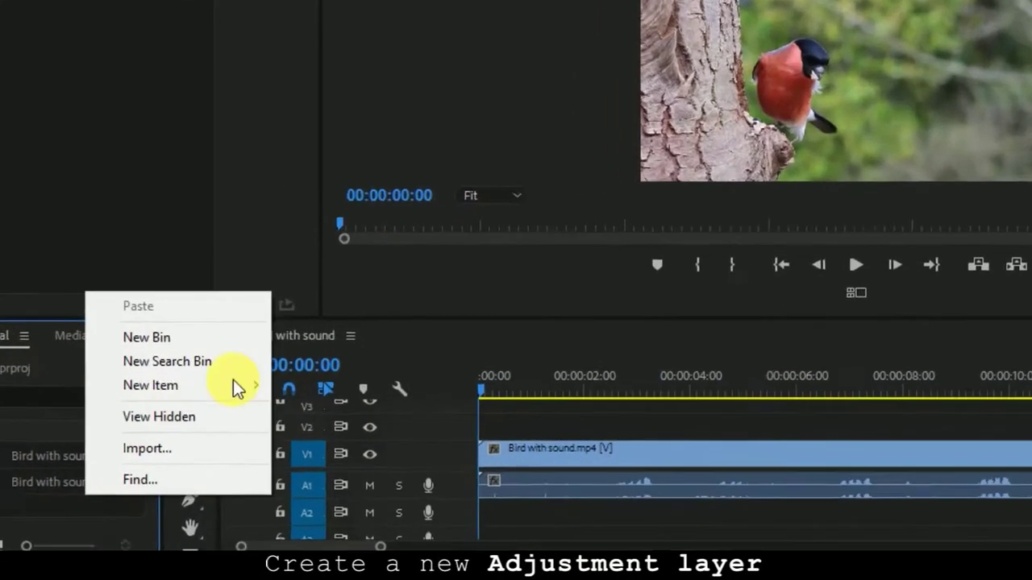
{"action": "mouse_move", "coordinate": [233, 402]}
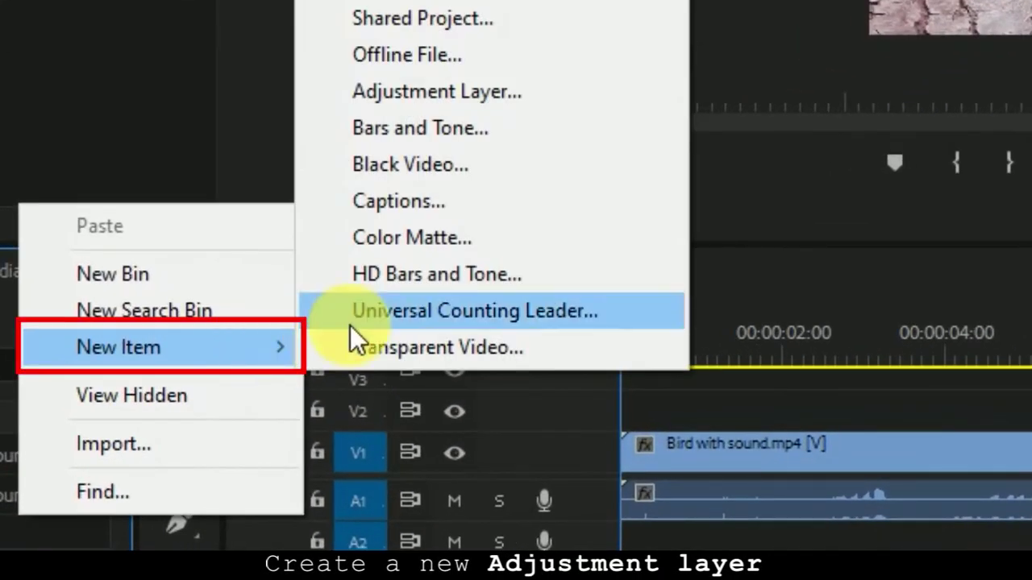
{"action": "left_click", "coordinate": [436, 96]}
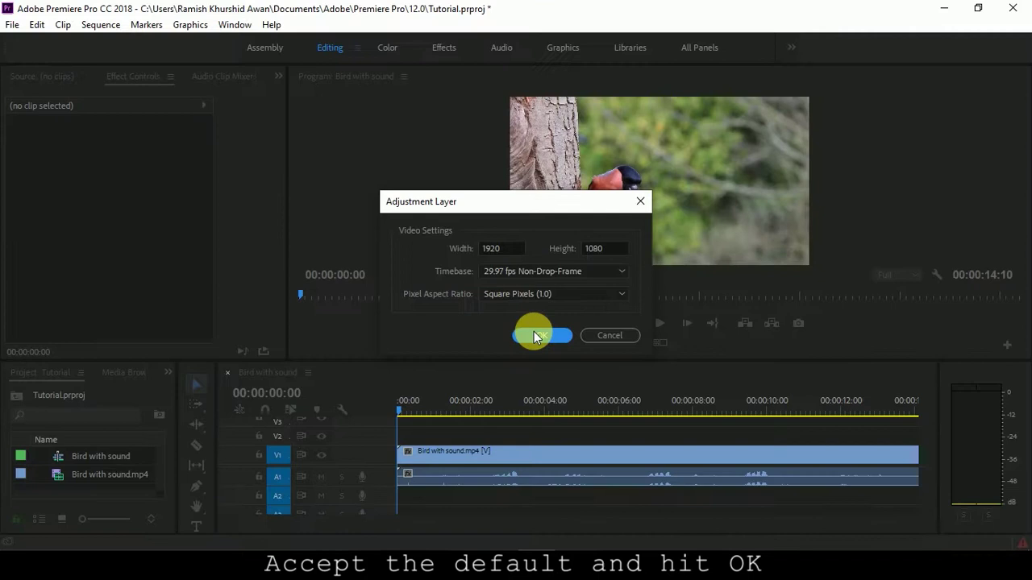
{"action": "left_click", "coordinate": [534, 332]}
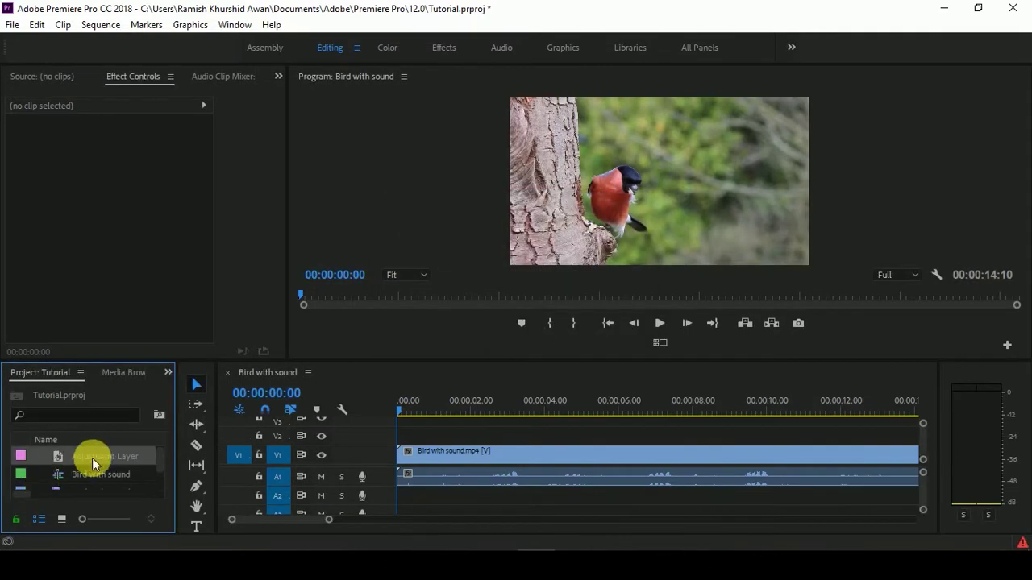
Place the adjustment layer above the bird clip and stretch it to the clip's 14-second end.
{"action": "left_click_drag", "start_coordinate": [92, 458], "coordinate": [400, 433]}
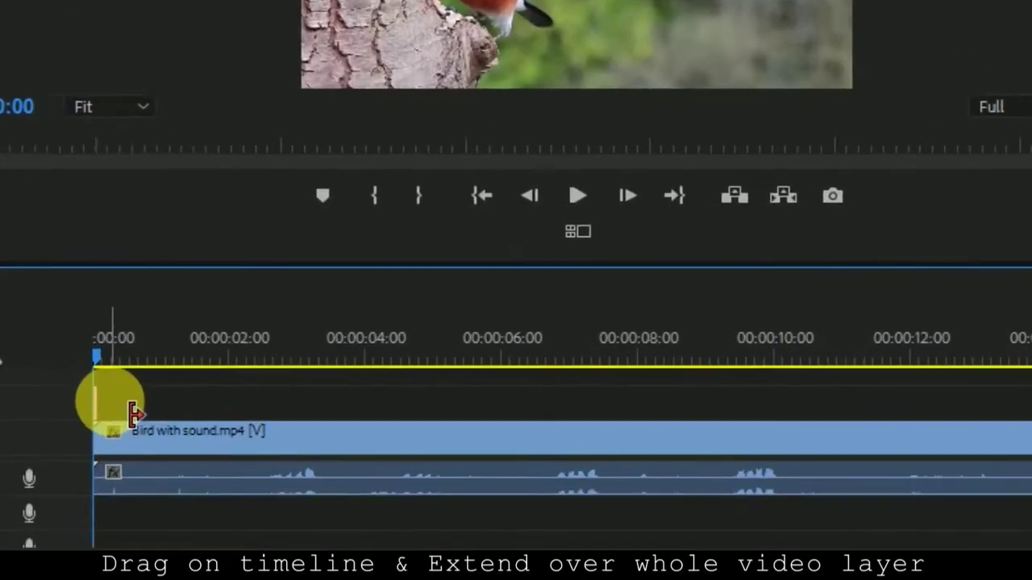
{"action": "left_click_drag", "start_coordinate": [269, 419], "coordinate": [978, 421]}
{"action": "left_click_drag", "start_coordinate": [42, 395], "coordinate": [931, 426]}
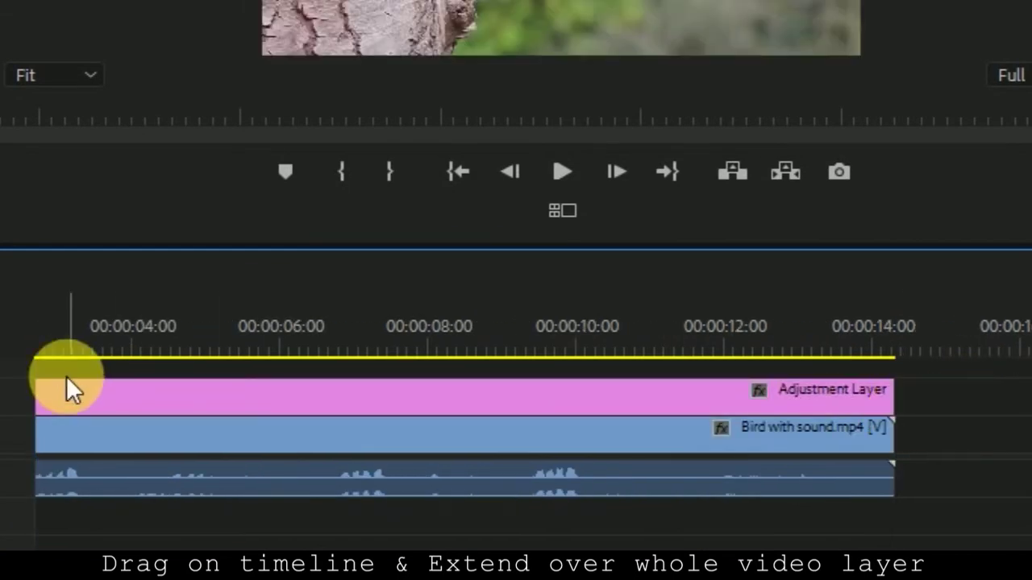
{"action": "left_click_drag", "start_coordinate": [342, 520], "coordinate": [348, 520]}
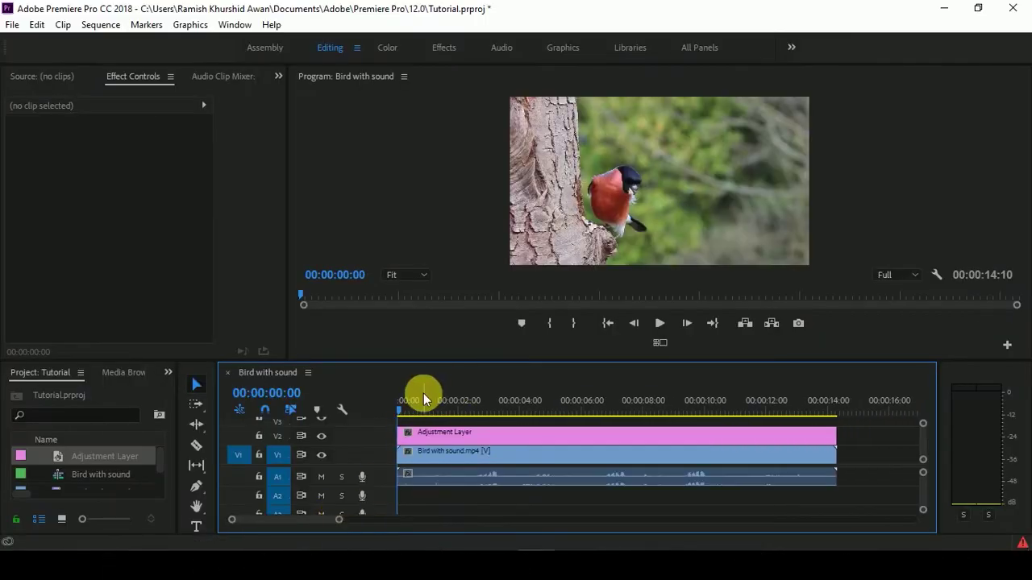
With the adjustment layer selected, search the Effects panel for 'find edges' to reveal Stylize > Find Edges.
{"action": "left_click", "coordinate": [468, 433]}
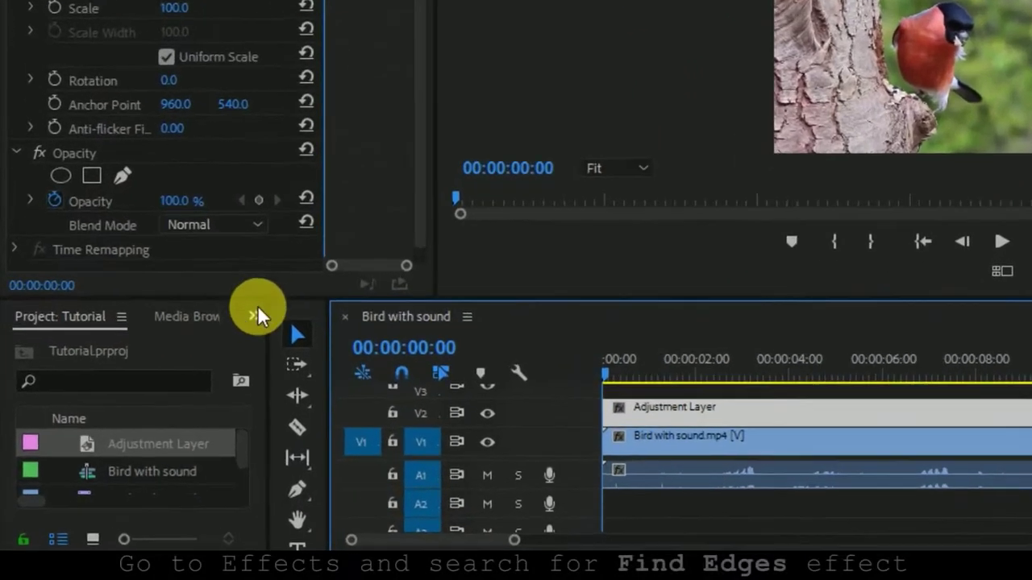
{"action": "left_click", "coordinate": [202, 347]}
{"action": "left_click", "coordinate": [438, 440]}
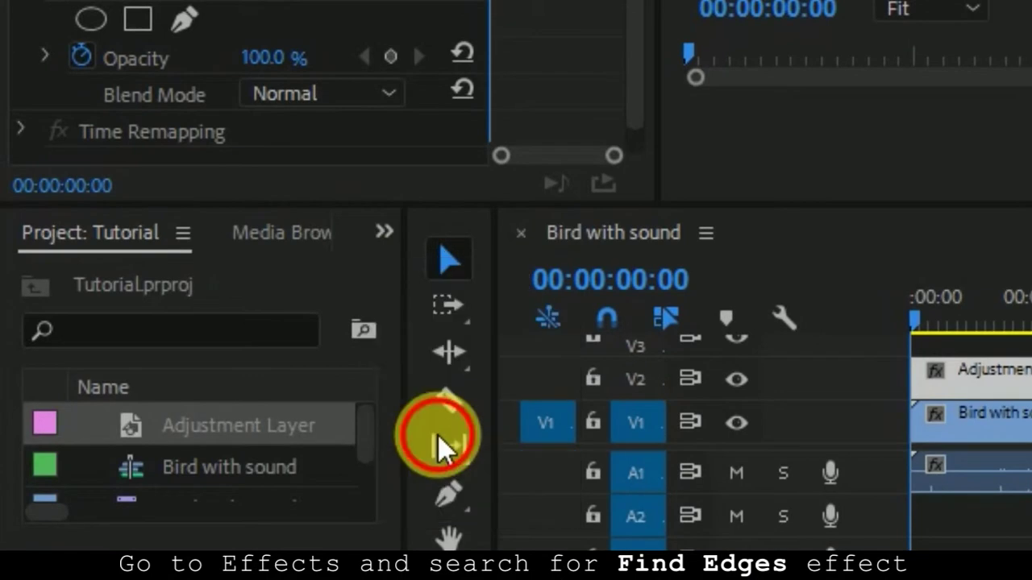
{"action": "left_click", "coordinate": [229, 290]}
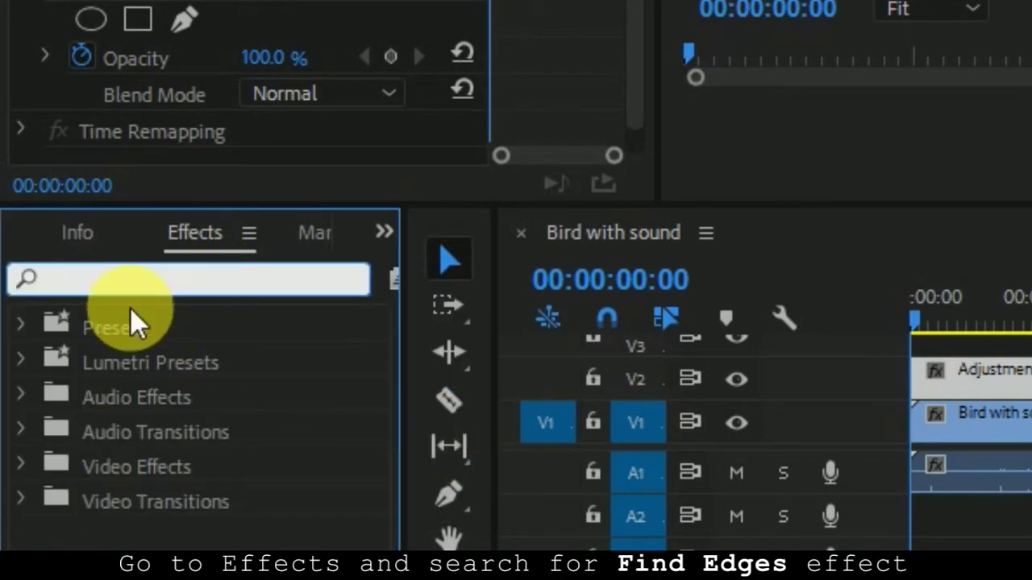
{"action": "type", "text": "find edges"}
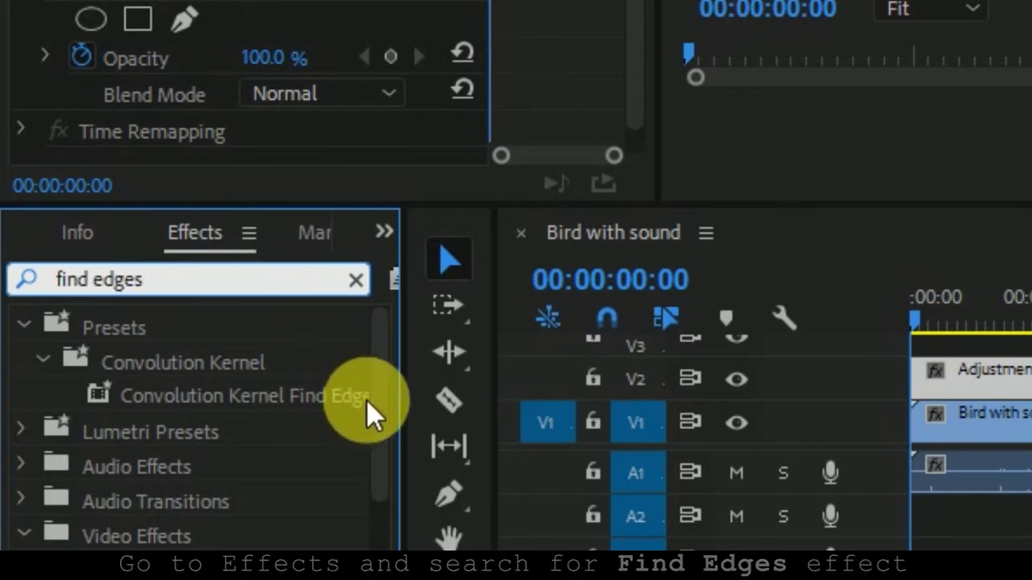
{"action": "left_click_drag", "start_coordinate": [377, 411], "coordinate": [380, 479]}
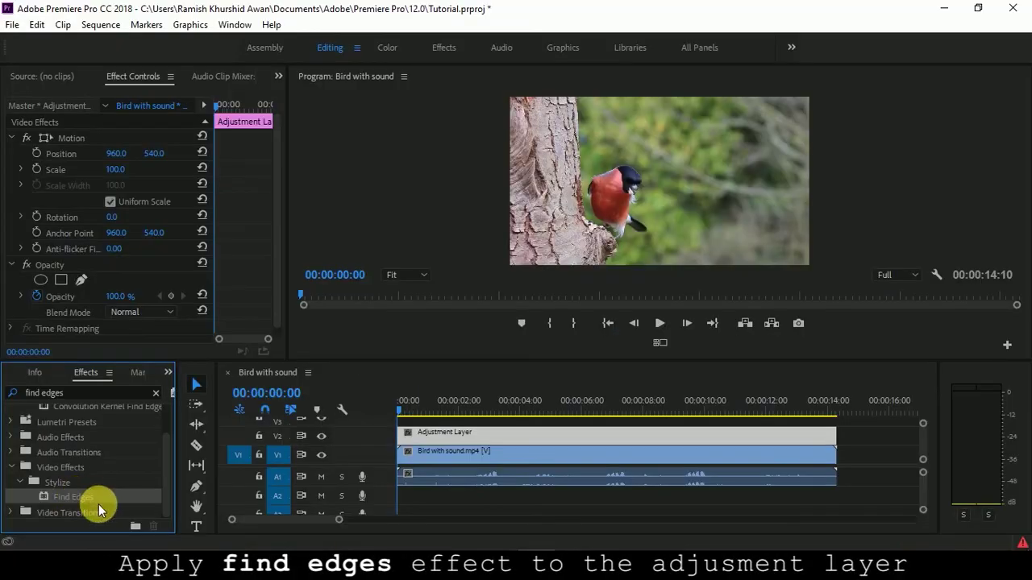
Apply Find Edges to the adjustment layer and try turning Invert on and off.
{"action": "mouse_move", "coordinate": [68, 499]}
{"action": "left_mouse_down"}
{"action": "mouse_move", "coordinate": [425, 454]}
{"action": "mouse_move", "coordinate": [411, 436]}
{"action": "mouse_move", "coordinate": [443, 414]}
{"action": "mouse_move", "coordinate": [382, 408]}
{"action": "left_mouse_up"}
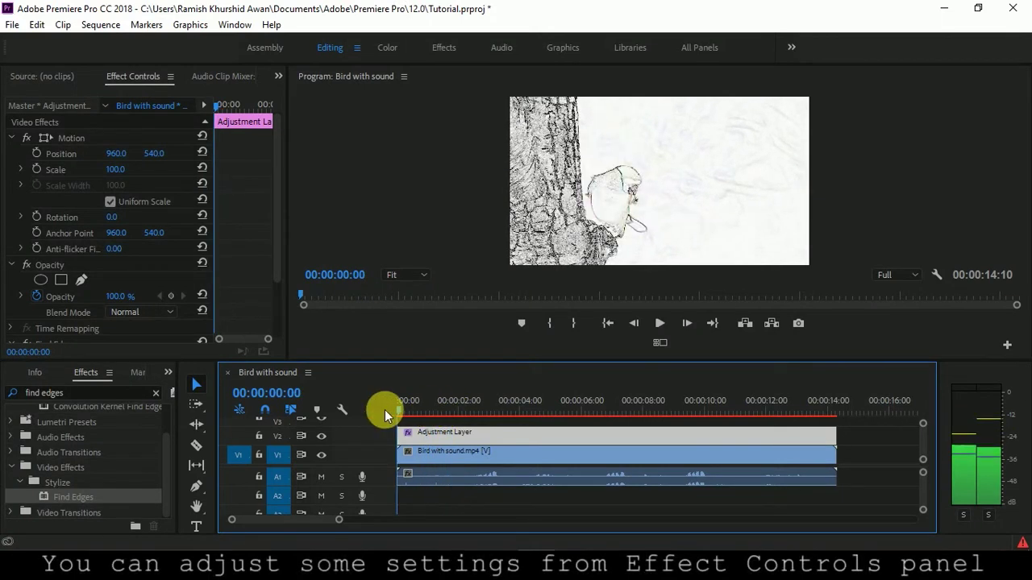
{"action": "left_click_drag", "start_coordinate": [276, 214], "coordinate": [277, 270]}
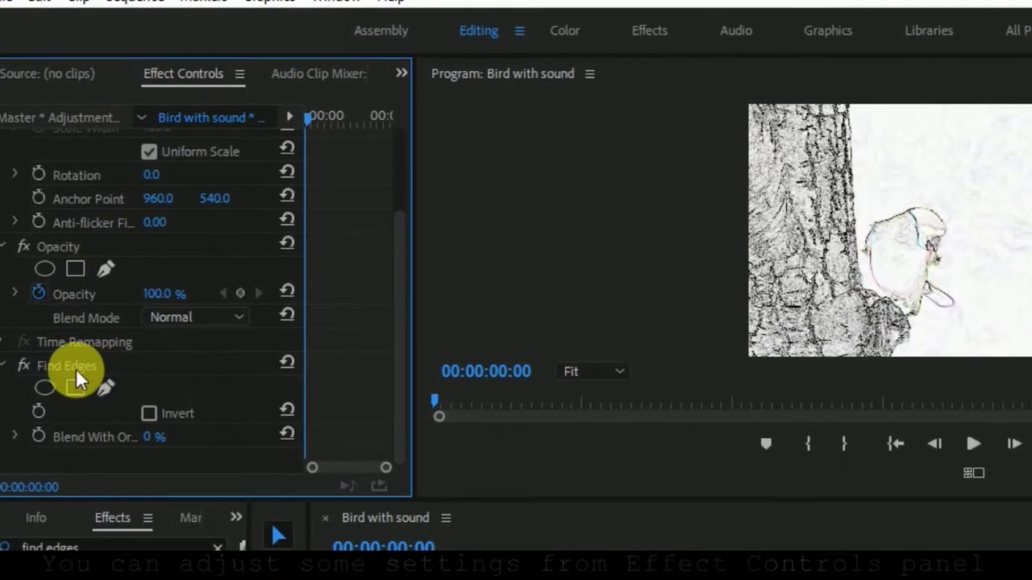
{"action": "left_click", "coordinate": [149, 415]}
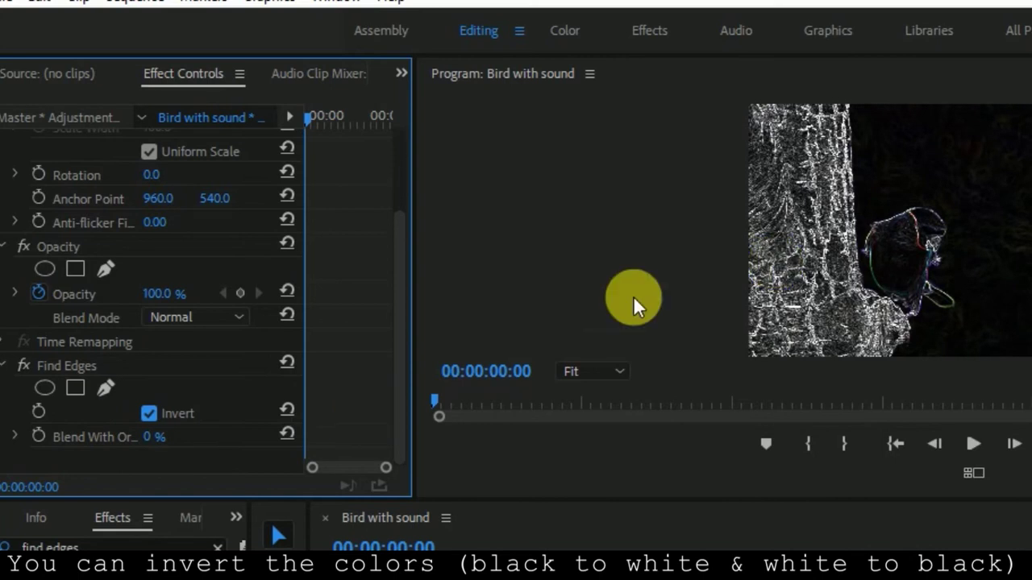
{"action": "left_click", "coordinate": [149, 414]}
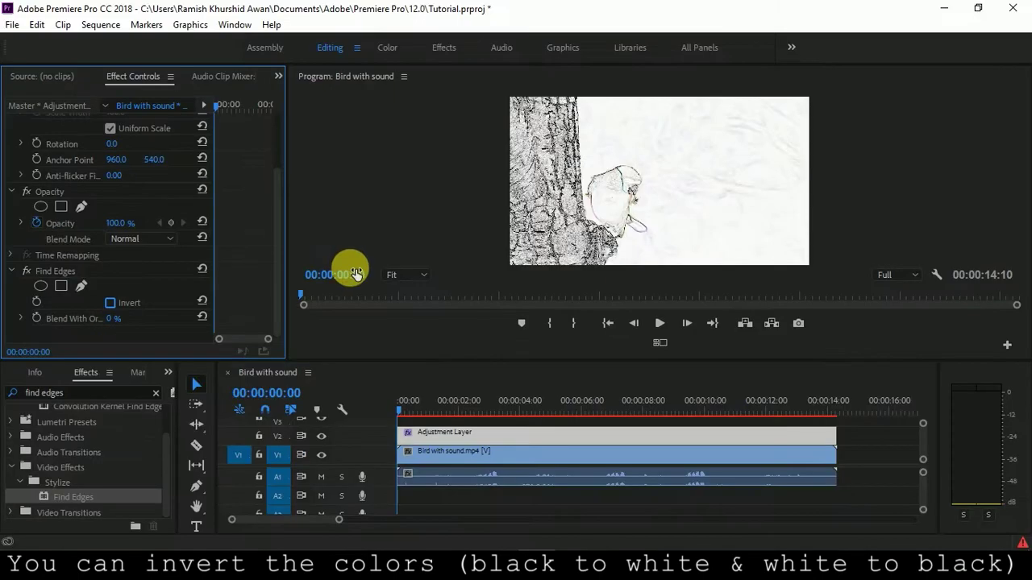
Compare the inverted and normal sketch in the full-size preview, leaving Invert unchecked.
{"action": "key", "text": "grave"}
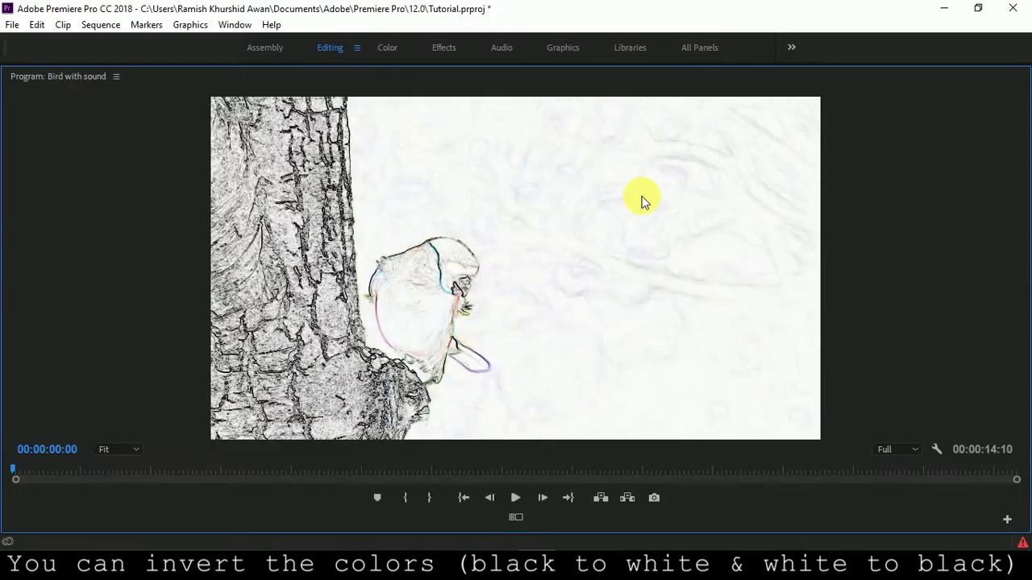
{"action": "key", "text": "grave"}
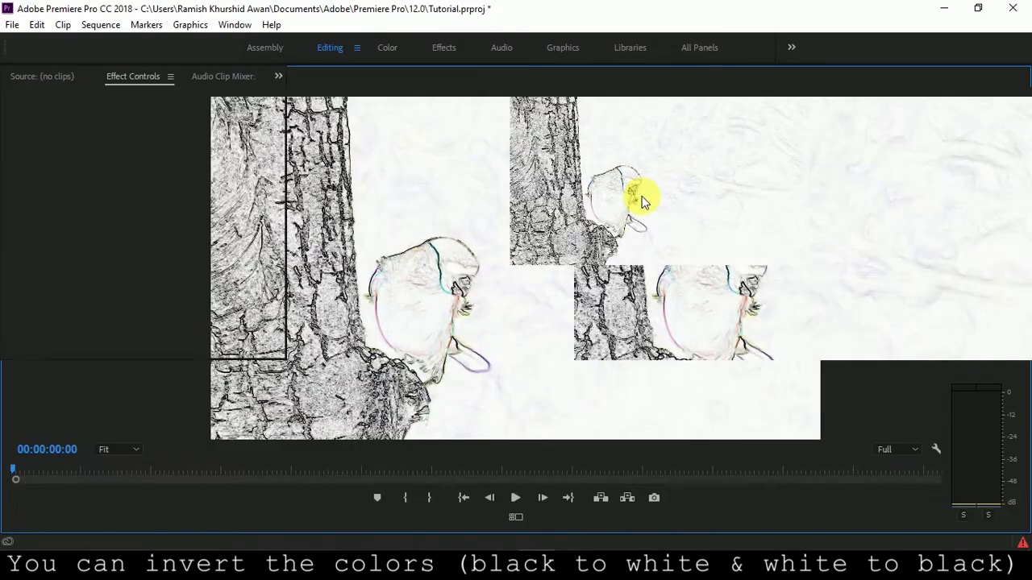
{"action": "left_click", "coordinate": [111, 304]}
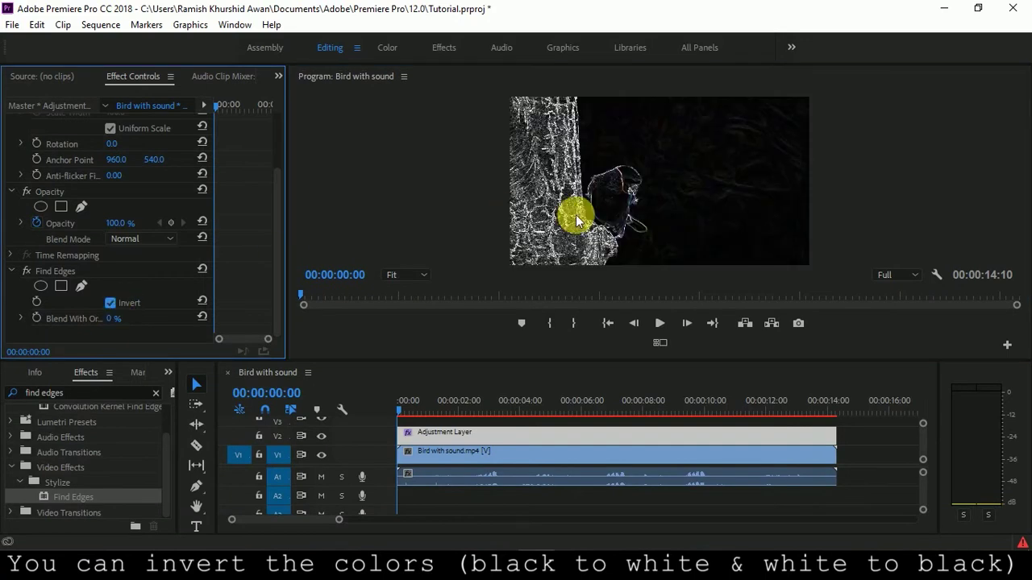
{"action": "key", "text": "grave"}
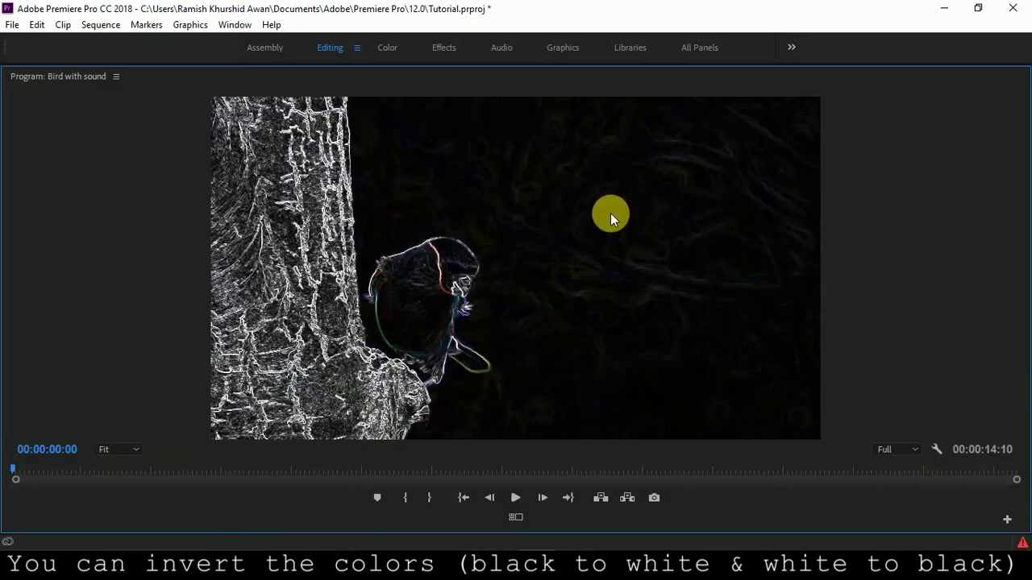
{"action": "key", "text": "grave"}
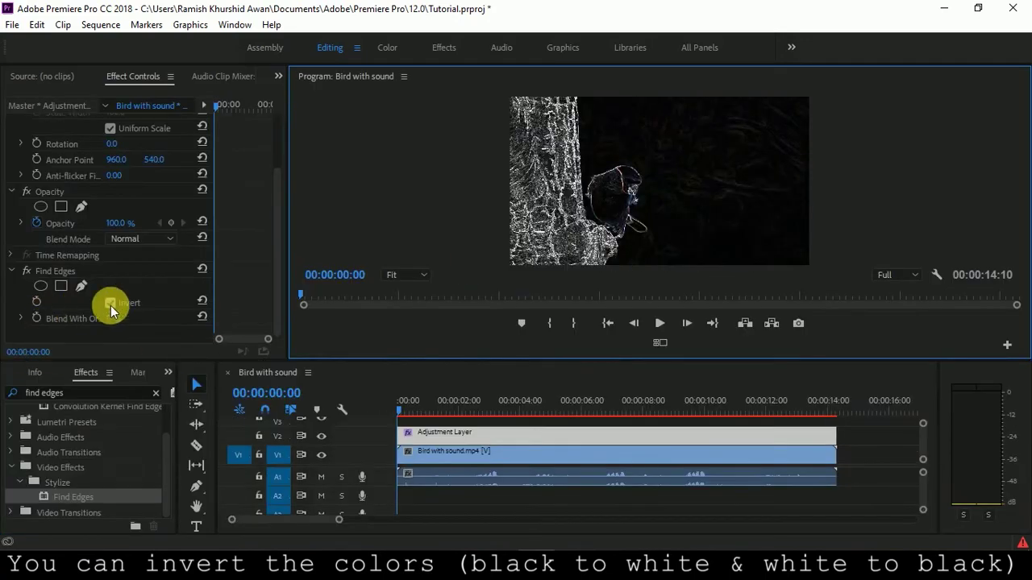
{"action": "left_click", "coordinate": [110, 304]}
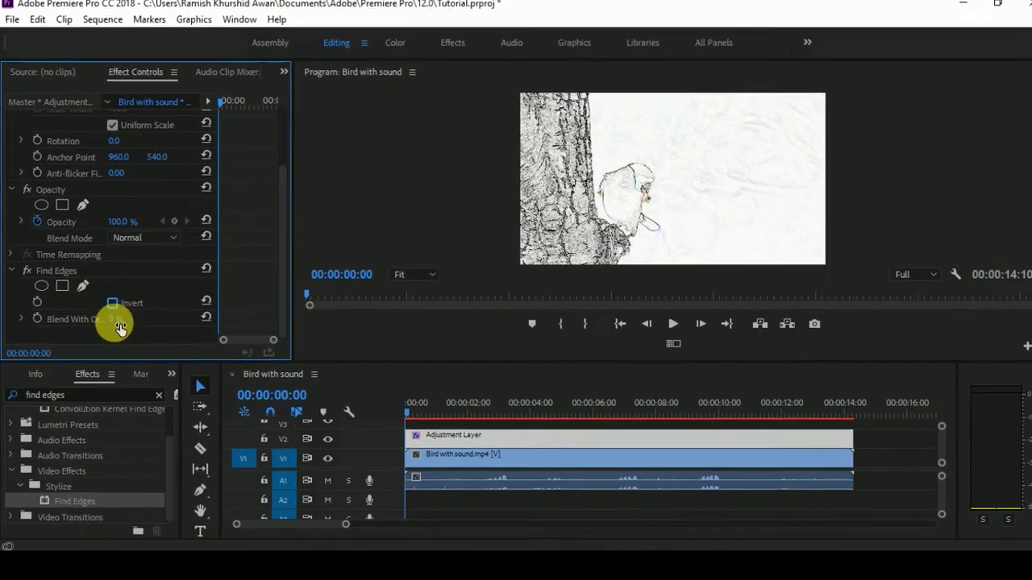
Try Blend With Original at 20% and 60%, then settle it at 0%.
{"action": "left_click", "coordinate": [119, 320]}
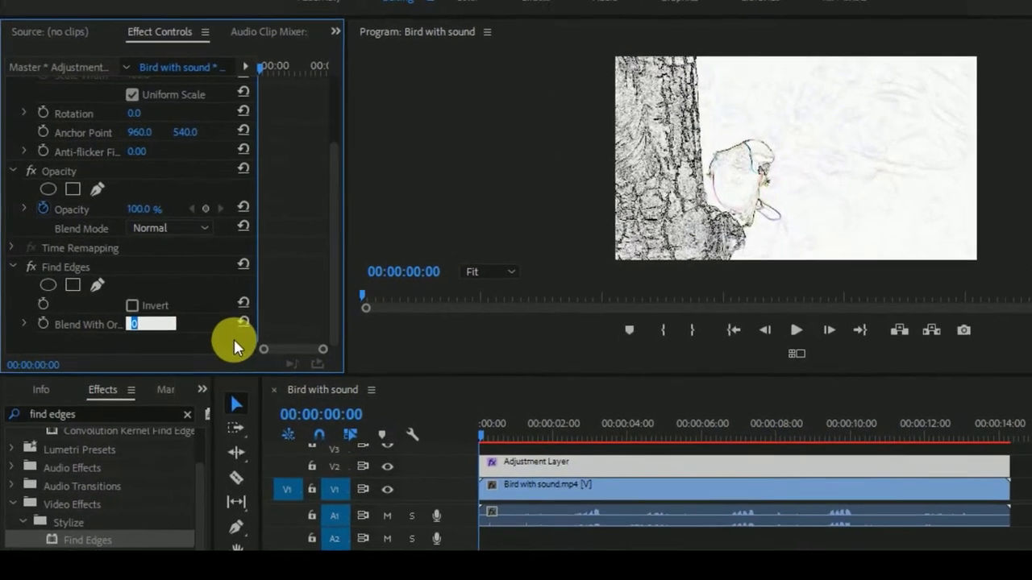
{"action": "type", "text": "20"}
{"action": "key", "text": "Return"}
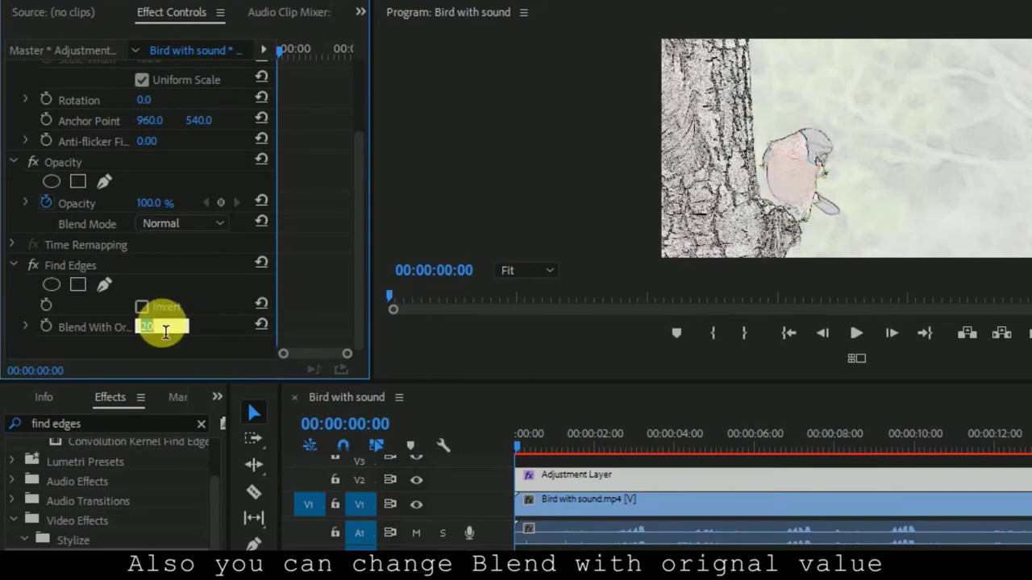
{"action": "type", "text": "60"}
{"action": "key", "text": "Return"}
{"action": "left_click", "coordinate": [142, 326]}
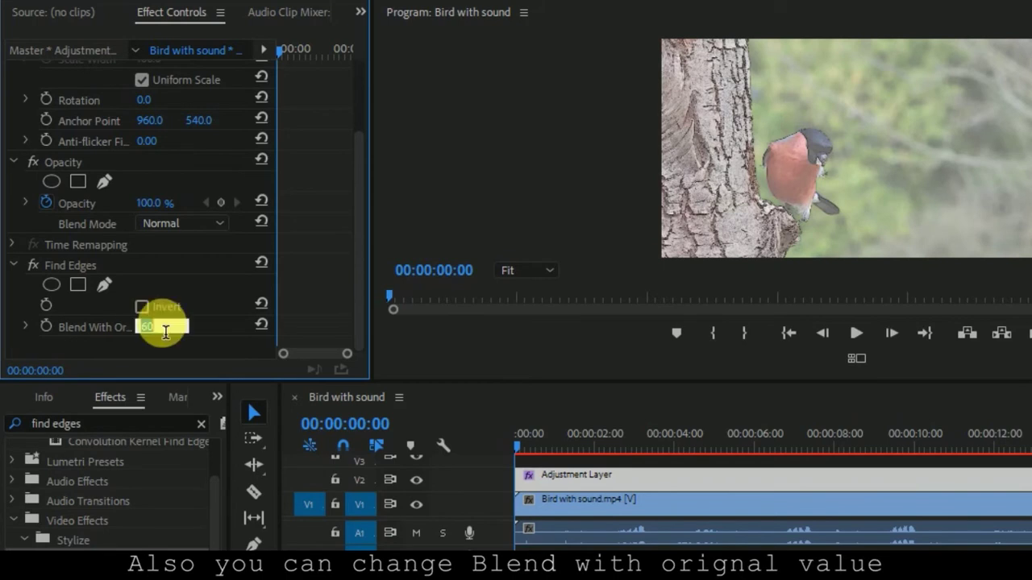
{"action": "left_click", "coordinate": [165, 327]}
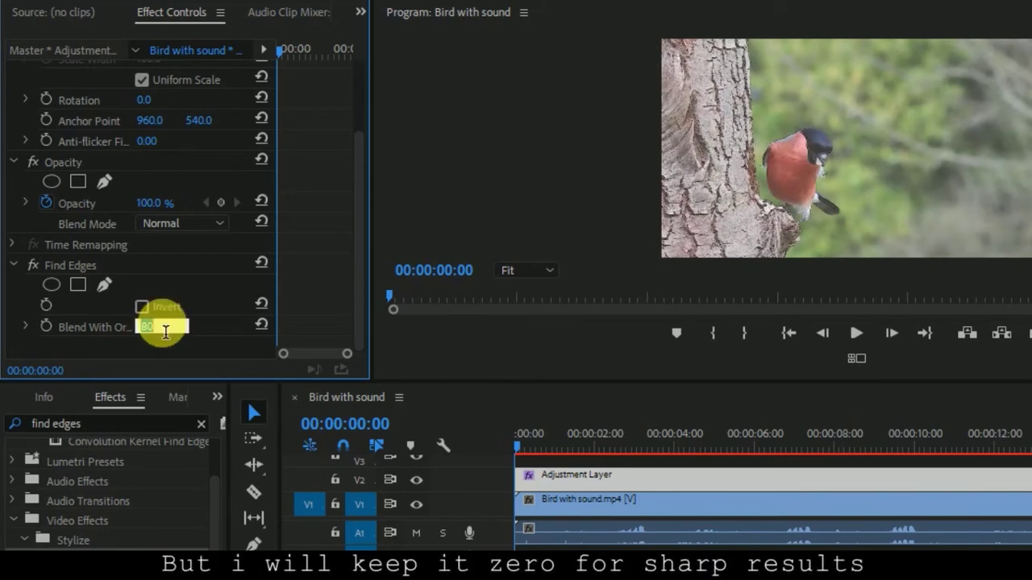
{"action": "type", "text": "0"}
{"action": "left_click", "coordinate": [168, 326]}
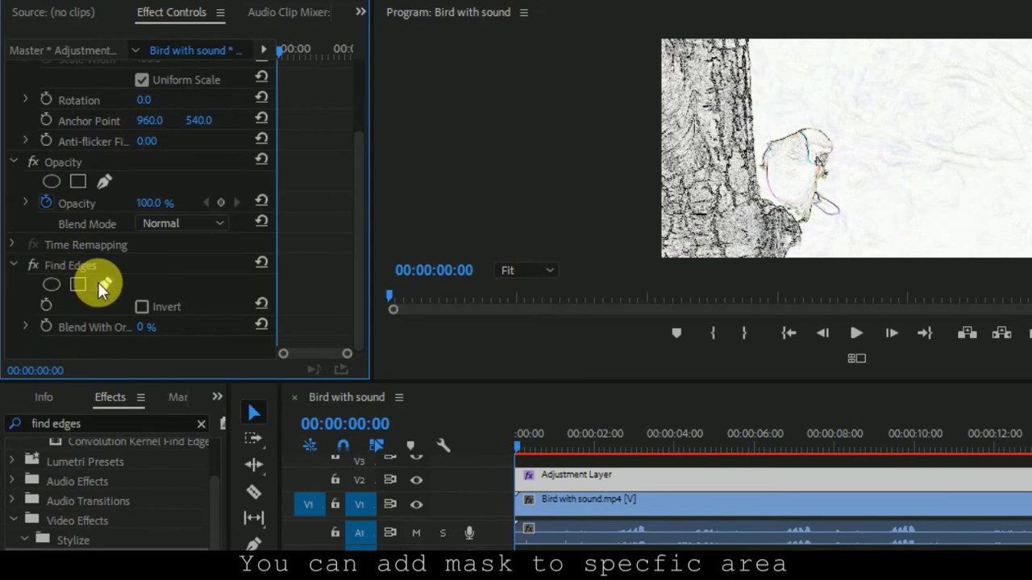
Add an ellipse mask to Find Edges, move it onto the bird, and set a Mask Path keyframe.
{"action": "left_click", "coordinate": [53, 285]}
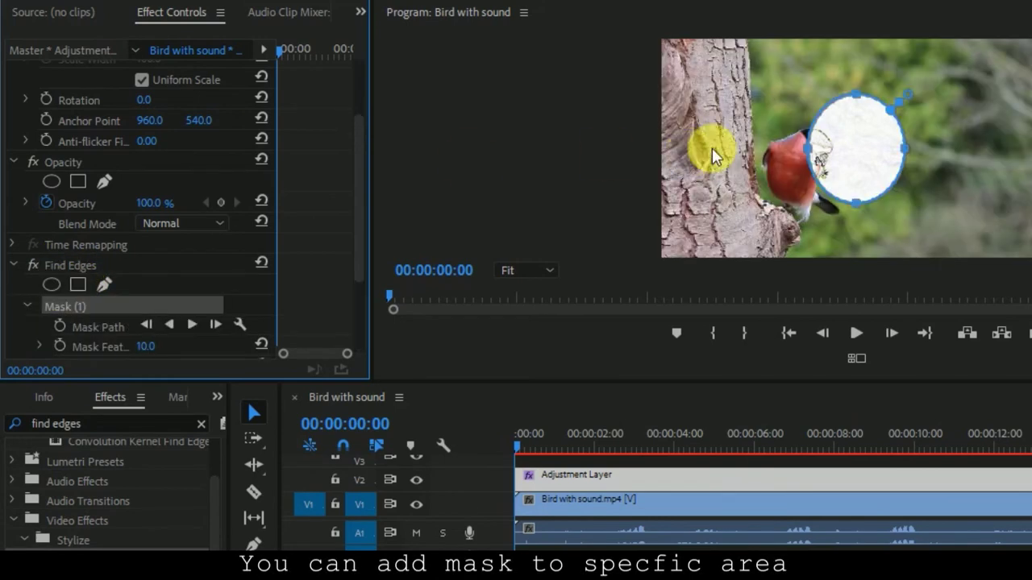
{"action": "left_click_drag", "start_coordinate": [862, 162], "coordinate": [811, 177]}
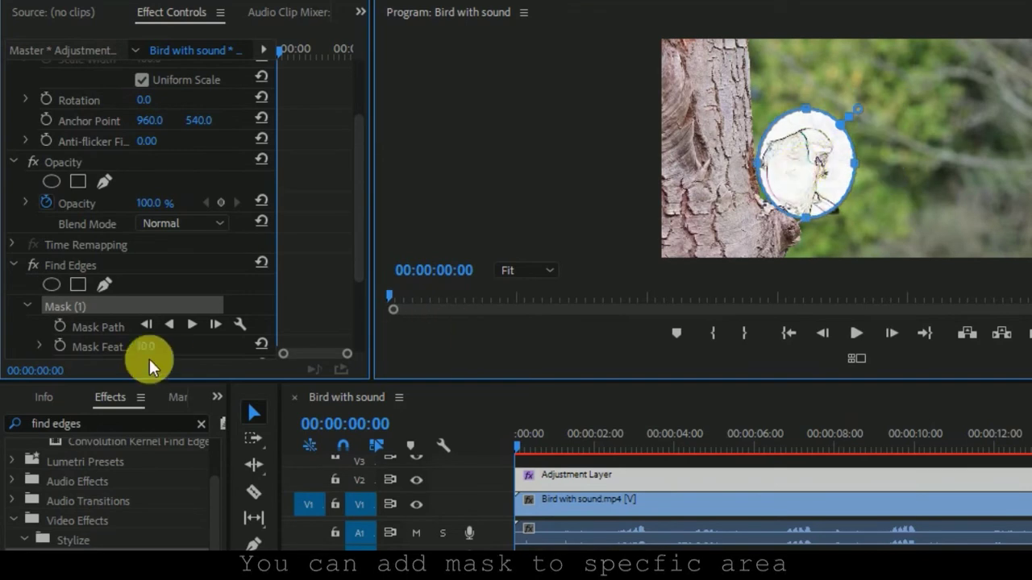
{"action": "left_click", "coordinate": [60, 327]}
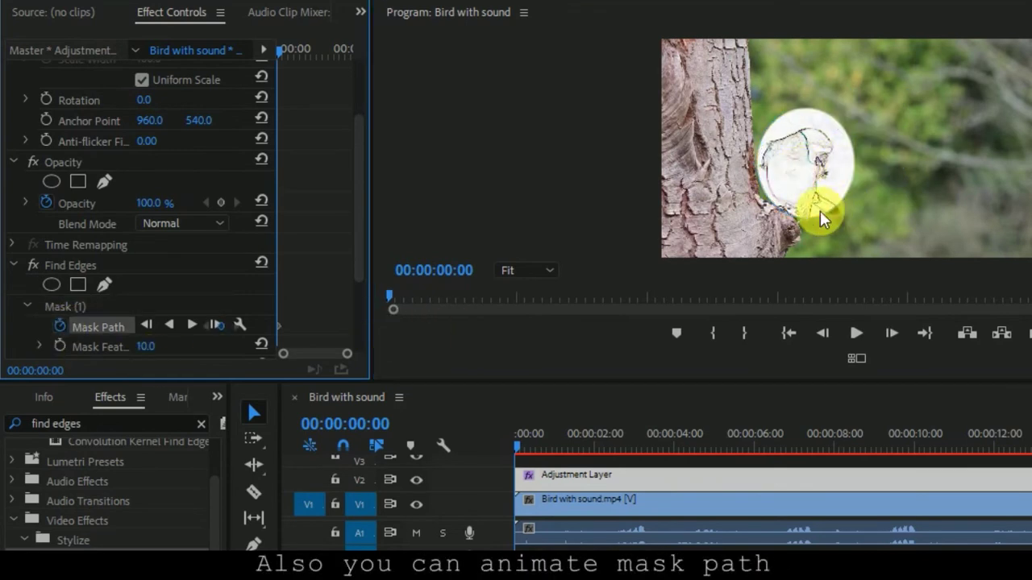
{"action": "left_click", "coordinate": [70, 312]}
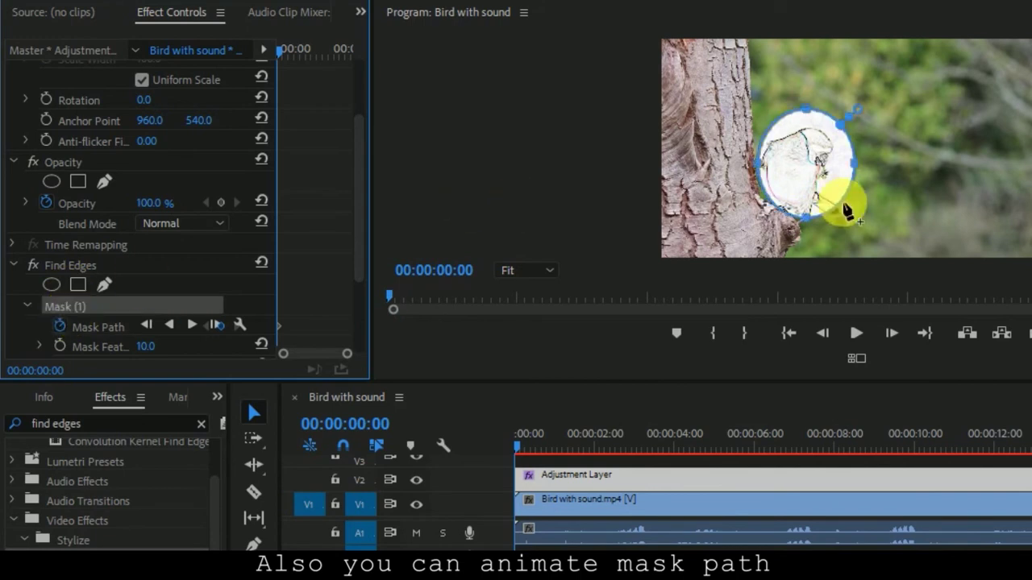
{"action": "left_click", "coordinate": [811, 230]}
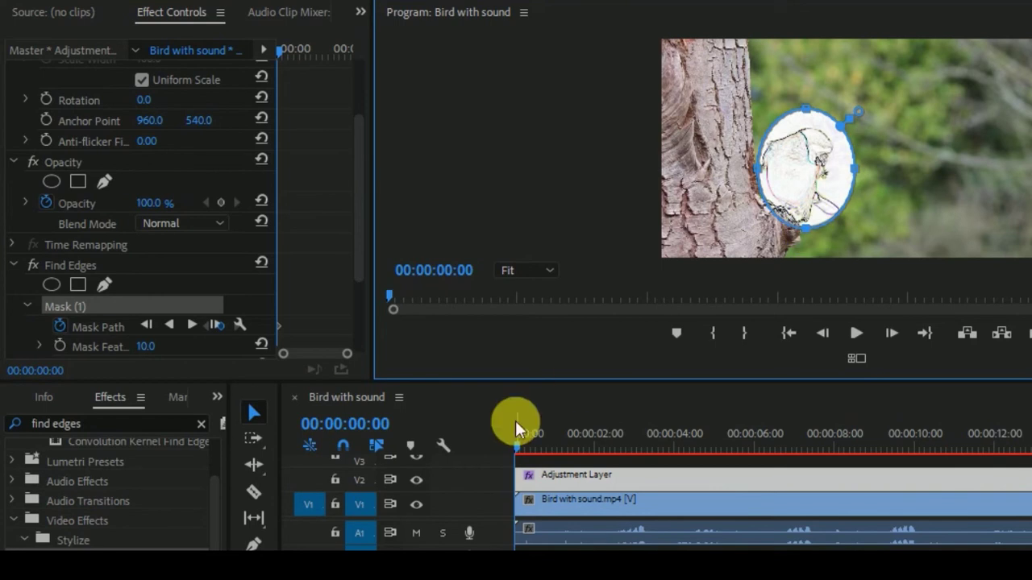
Reposition the mask at 00:00:00:18, 00:00:01:04 and 00:00:01:22 to keep it over the bird.
{"action": "left_click", "coordinate": [540, 446]}
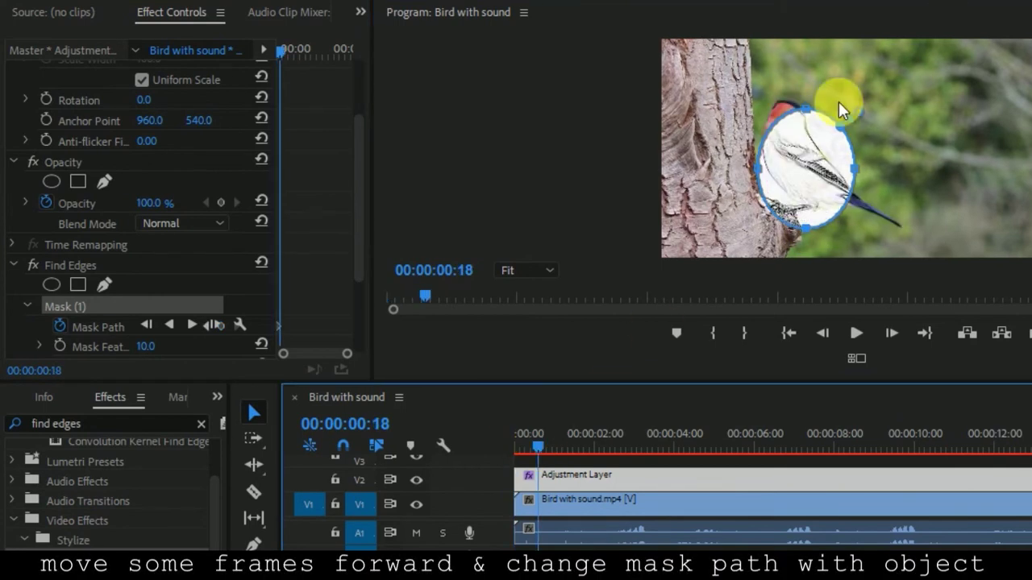
{"action": "left_click", "coordinate": [807, 119]}
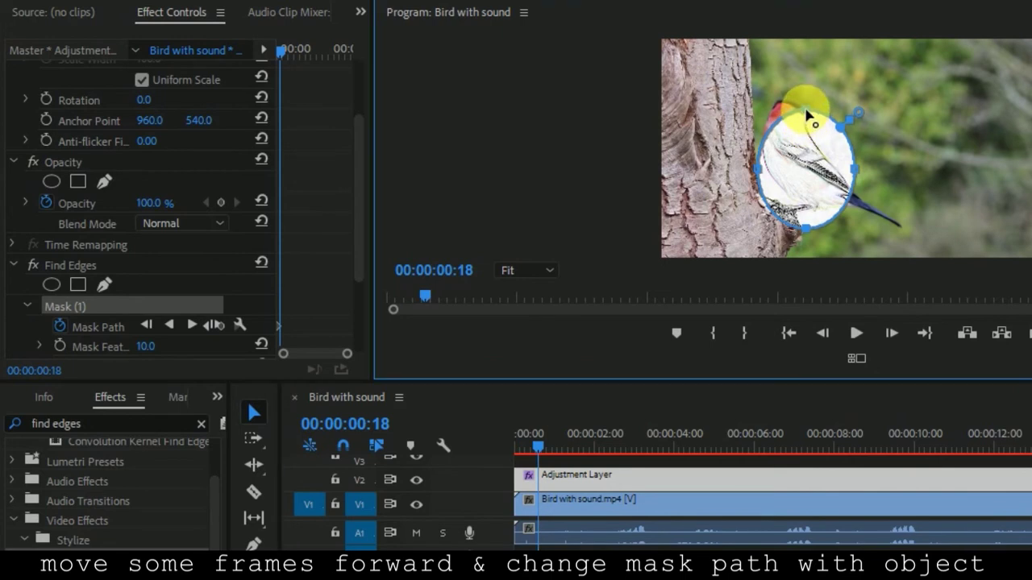
{"action": "left_click_drag", "start_coordinate": [809, 104], "coordinate": [808, 102]}
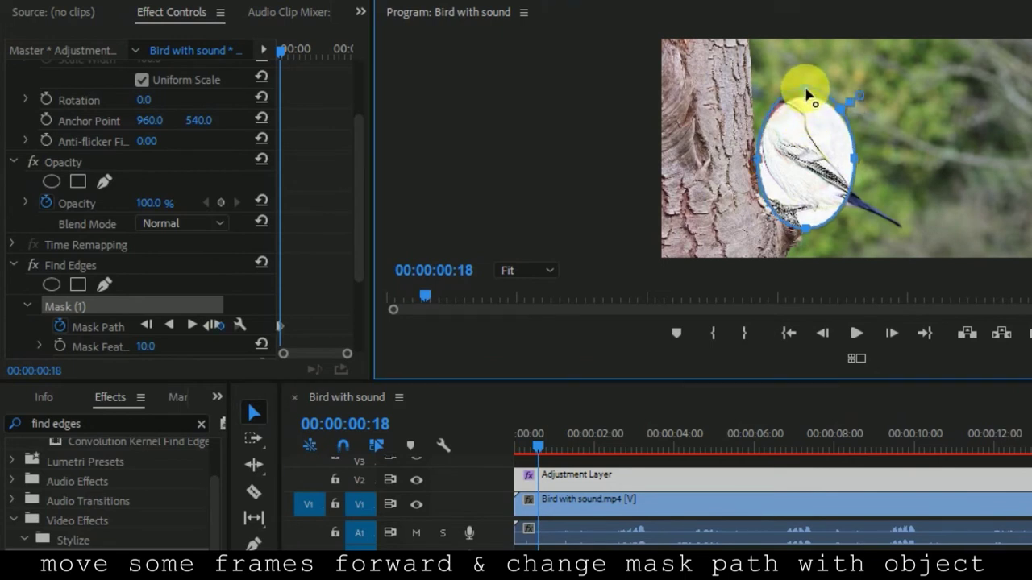
{"action": "left_click", "coordinate": [562, 443]}
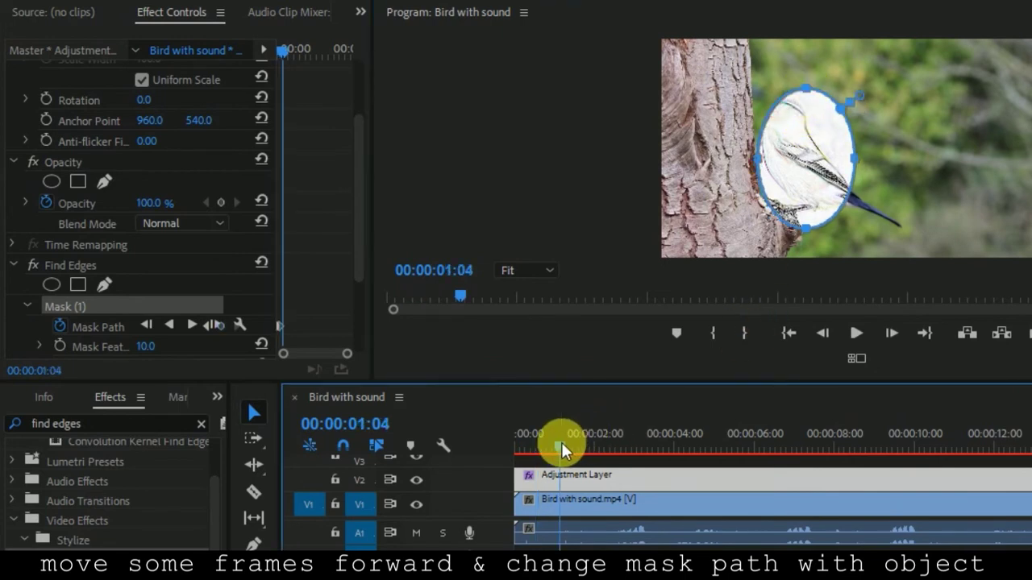
{"action": "left_click", "coordinate": [756, 168]}
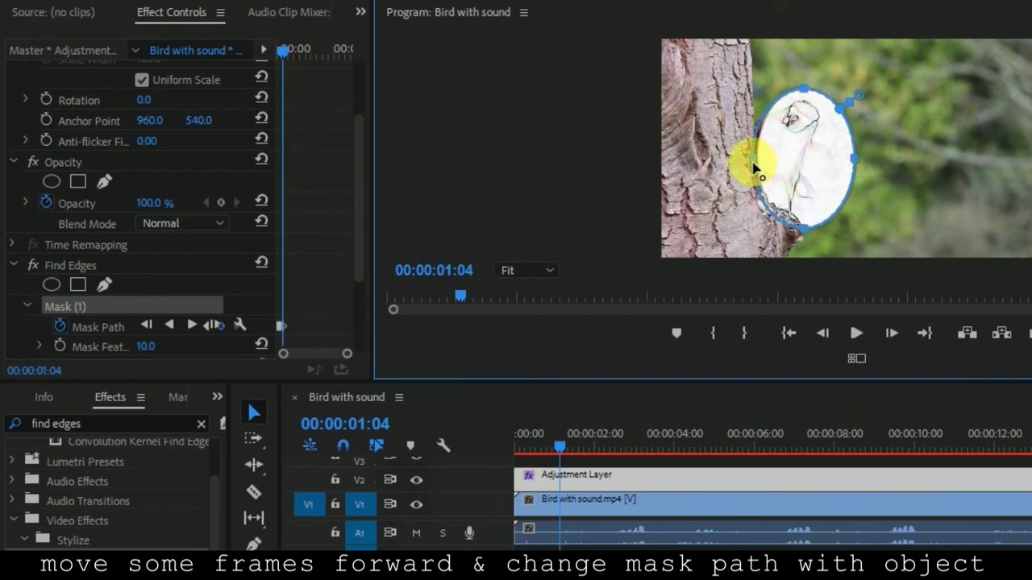
{"action": "left_click", "coordinate": [586, 447]}
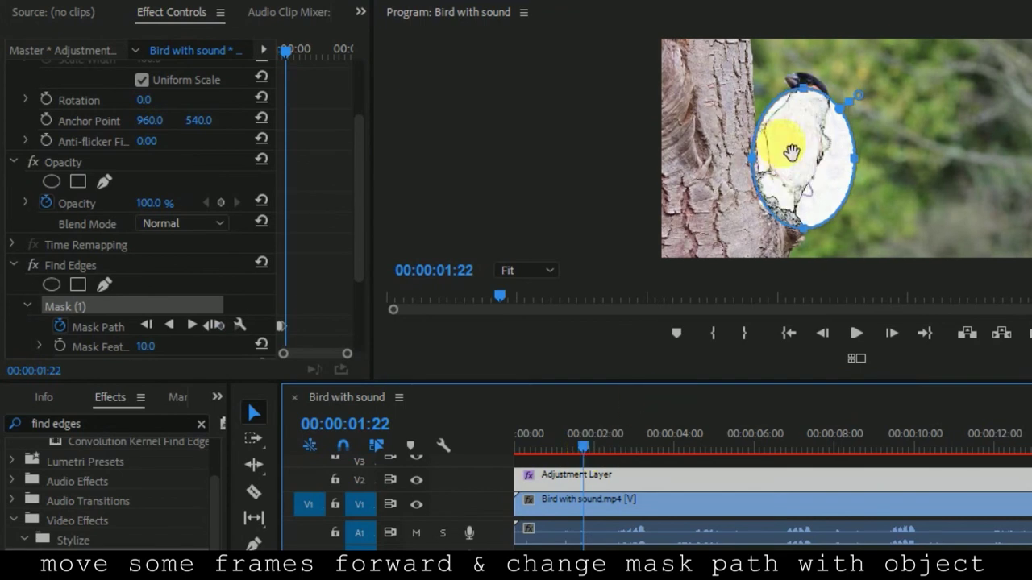
{"action": "left_click", "coordinate": [811, 98]}
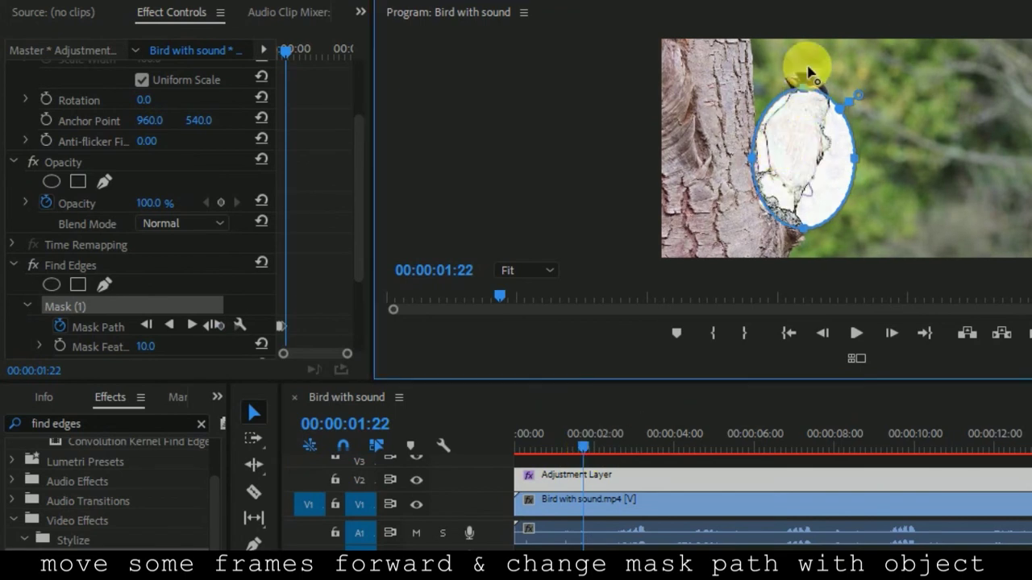
{"action": "left_click_drag", "start_coordinate": [812, 74], "coordinate": [806, 66]}
Reshape the mask at 00:00:02:11, 00:00:02:24 and 00:00:03:29 to track the bird, then select all clips.
{"action": "left_click", "coordinate": [612, 442]}
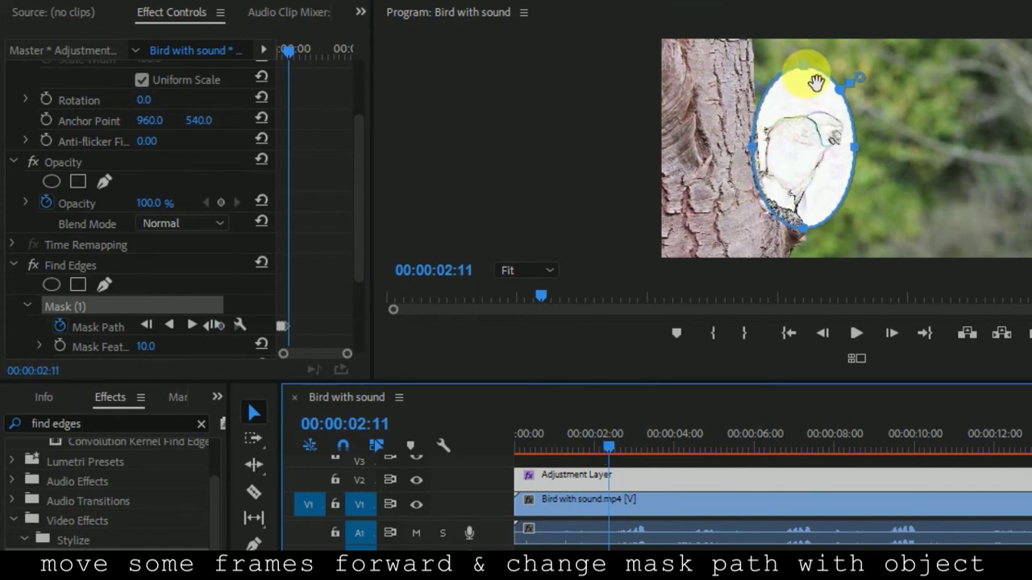
{"action": "left_click_drag", "start_coordinate": [807, 66], "coordinate": [807, 89]}
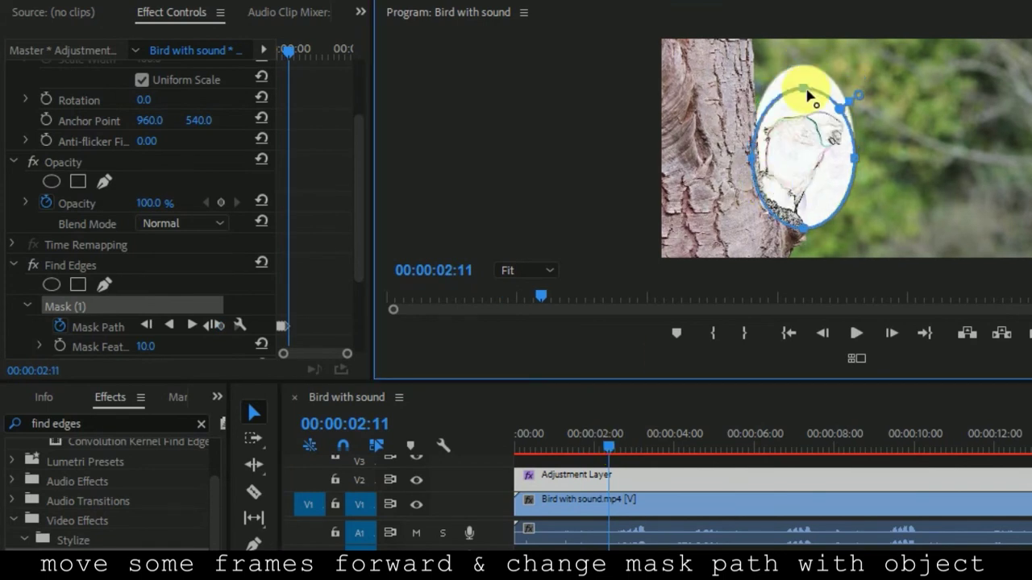
{"action": "left_click", "coordinate": [628, 442]}
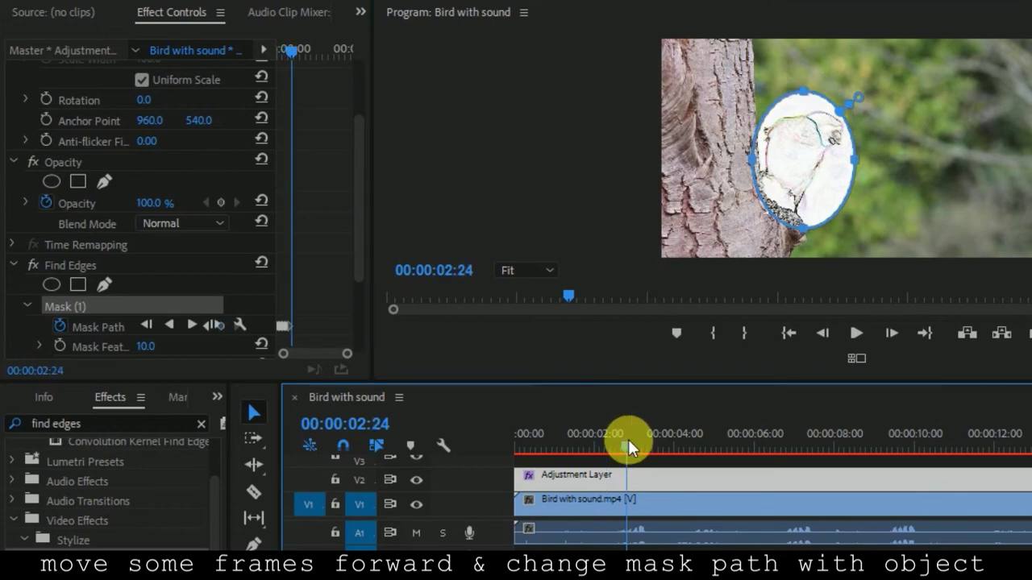
{"action": "left_click_drag", "start_coordinate": [857, 155], "coordinate": [884, 161]}
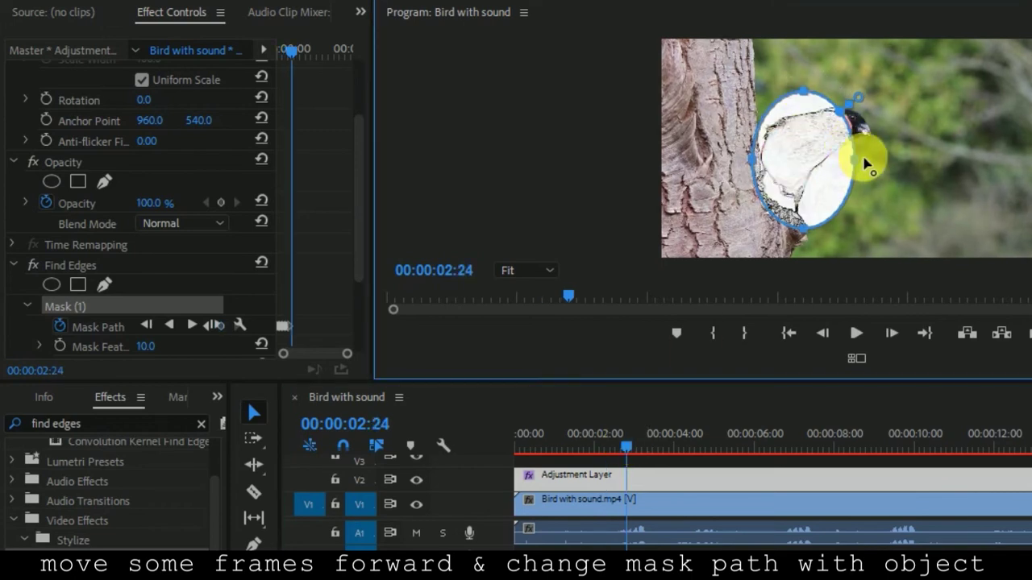
{"action": "left_click_drag", "start_coordinate": [640, 445], "coordinate": [676, 445]}
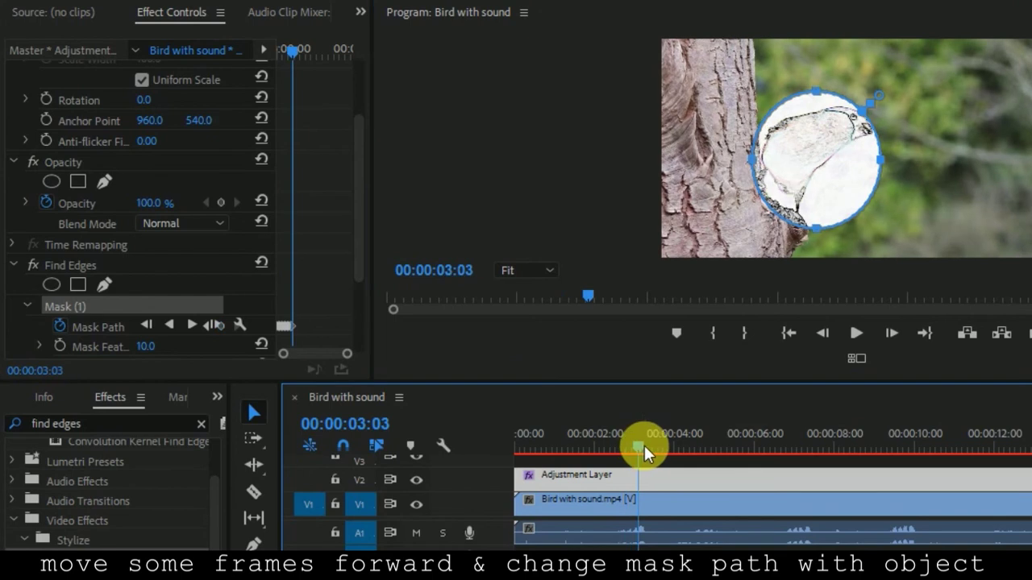
{"action": "left_click_drag", "start_coordinate": [879, 159], "coordinate": [857, 159]}
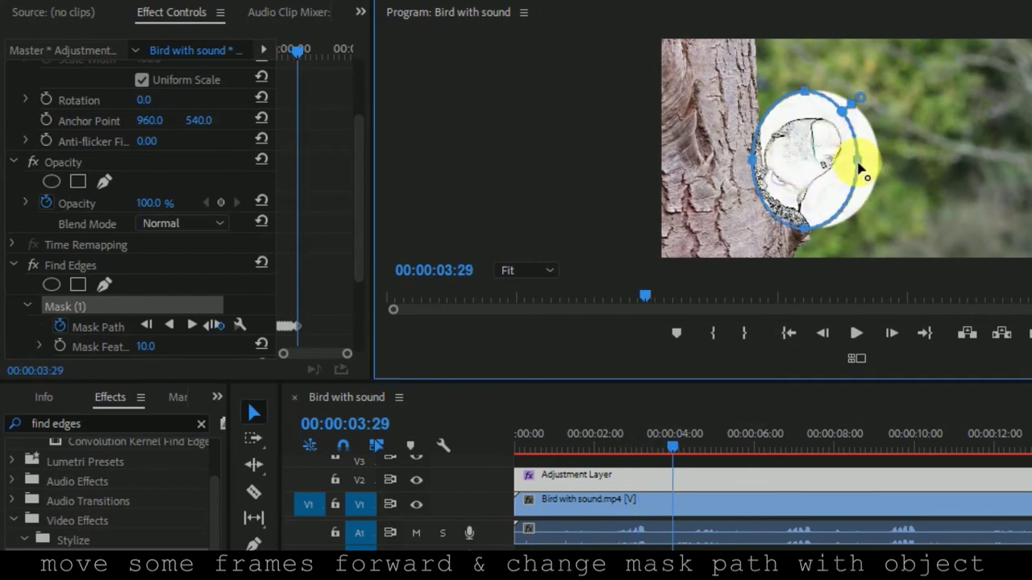
{"action": "left_click_drag", "start_coordinate": [697, 456], "coordinate": [712, 540]}
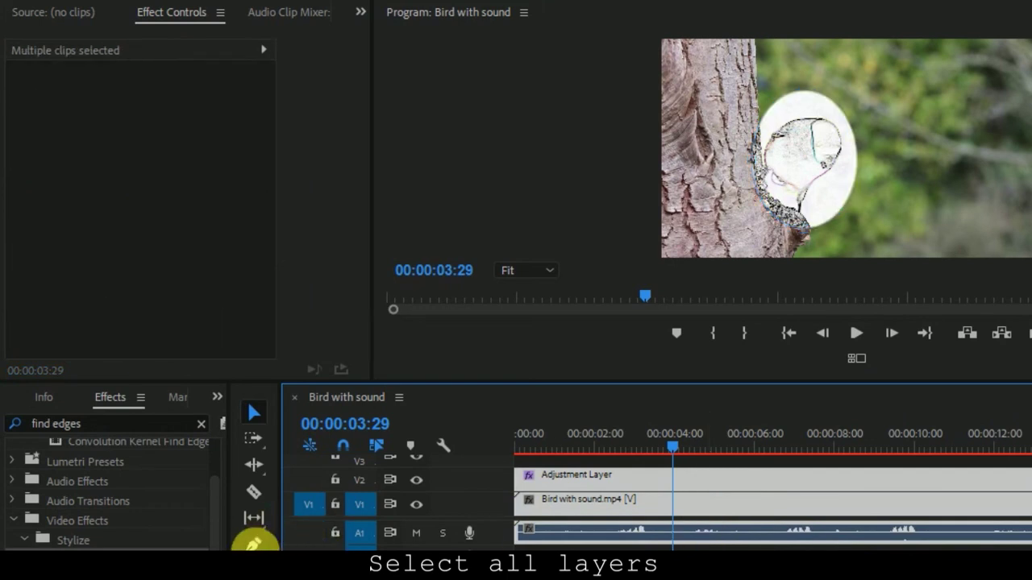
Razor the adjustment layer, bird video and audio at 00:00:03:29, then select the second adjustment layer piece.
{"action": "left_click", "coordinate": [257, 488]}
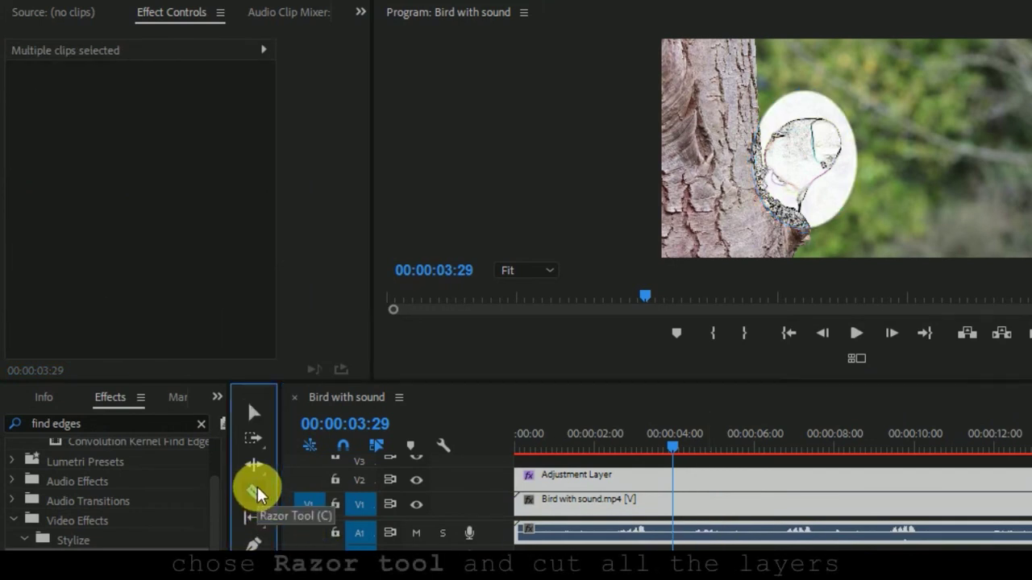
{"action": "left_click", "coordinate": [673, 476]}
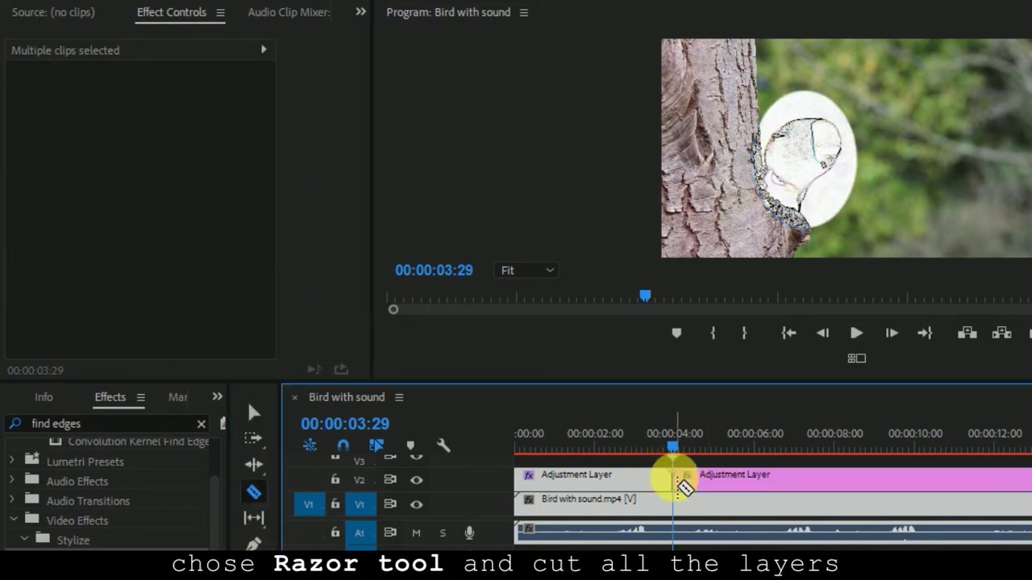
{"action": "left_click", "coordinate": [674, 499]}
{"action": "left_click", "coordinate": [673, 532]}
{"action": "left_click", "coordinate": [266, 413]}
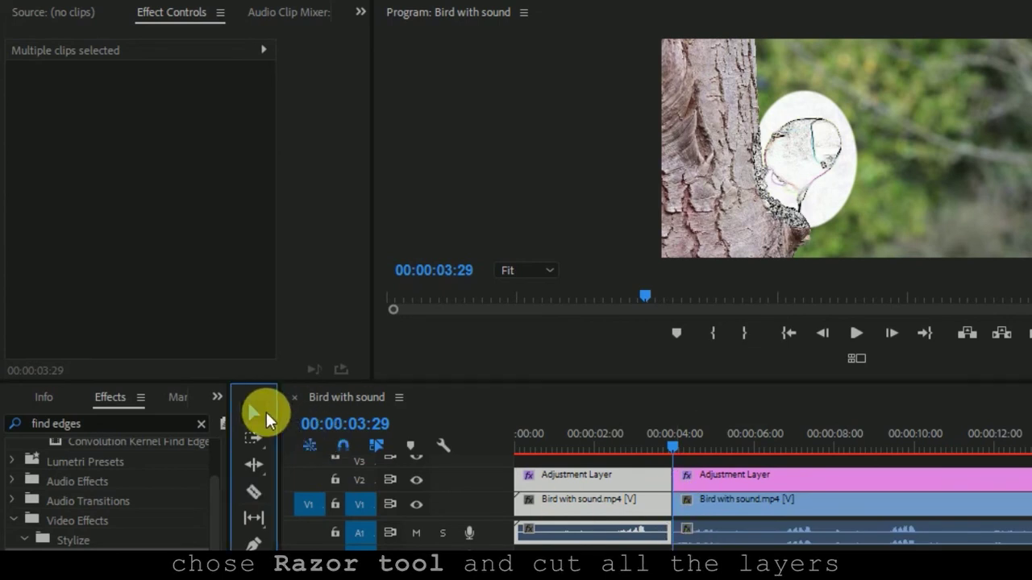
{"action": "left_click", "coordinate": [713, 481]}
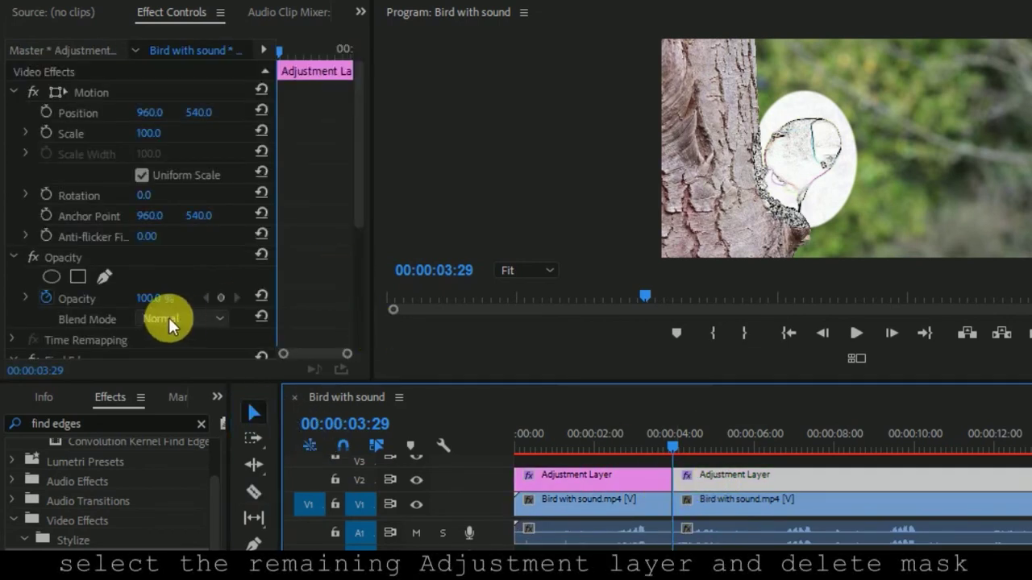
Delete Mask (1) from Find Edges on the second adjustment layer piece, then return to the masked section.
{"action": "left_click_drag", "start_coordinate": [358, 188], "coordinate": [356, 310]}
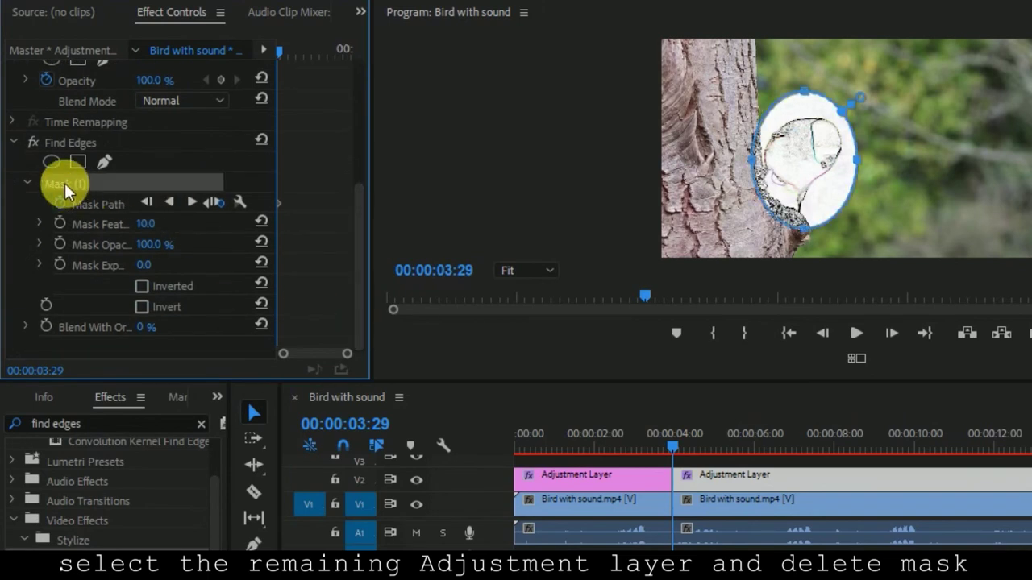
{"action": "key", "text": "Delete"}
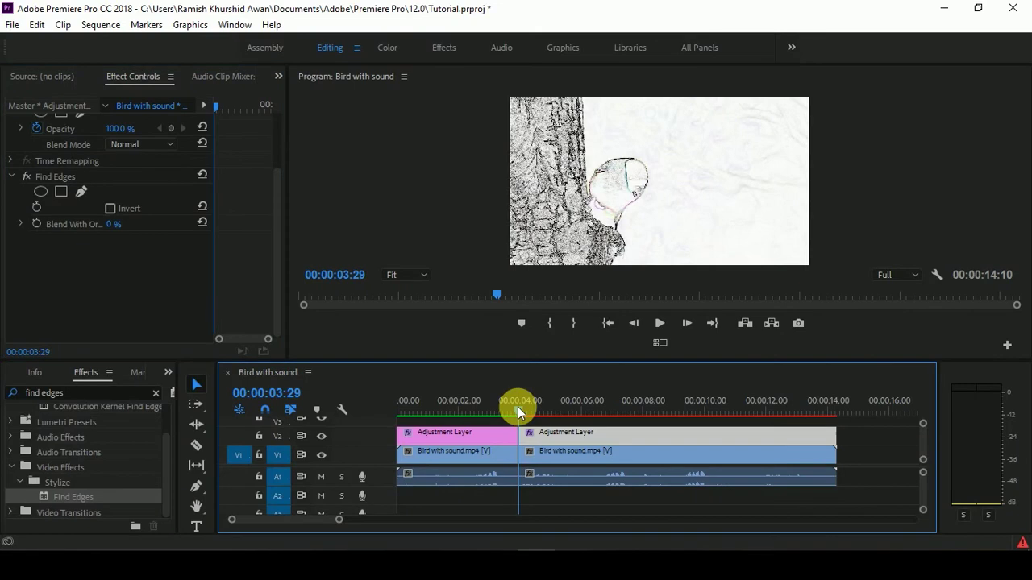
{"action": "left_click_drag", "start_coordinate": [517, 406], "coordinate": [387, 410]}
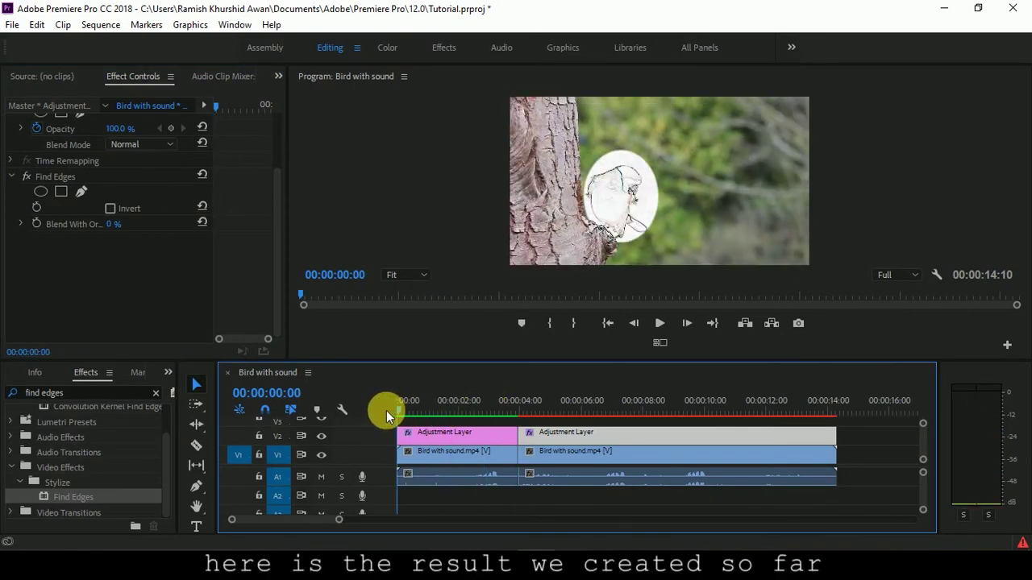
Maximize the Program monitor and play the sequence, scrubbing into the full-sketch part after four seconds.
{"action": "key", "text": "grave"}
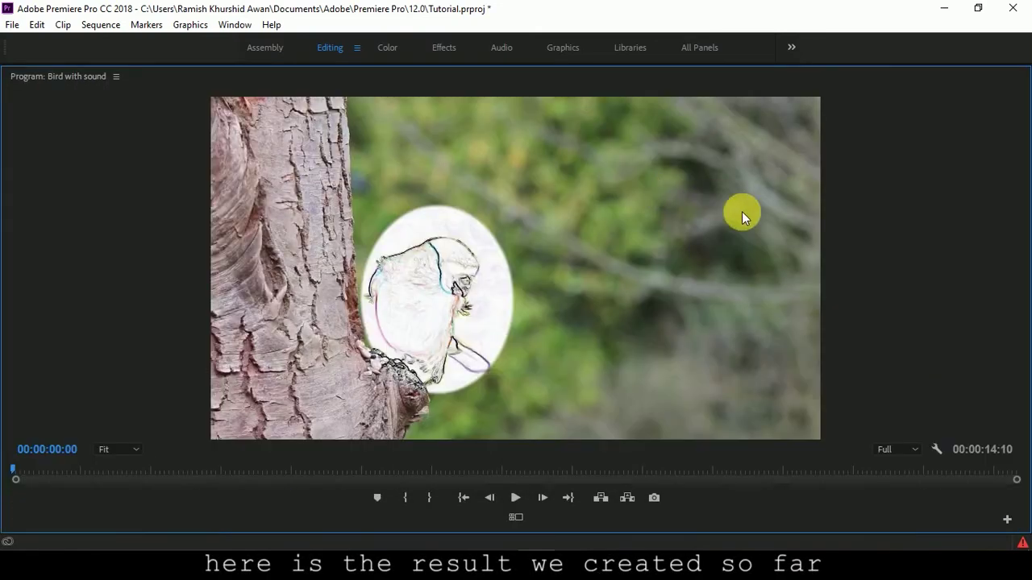
{"action": "key", "text": "space"}
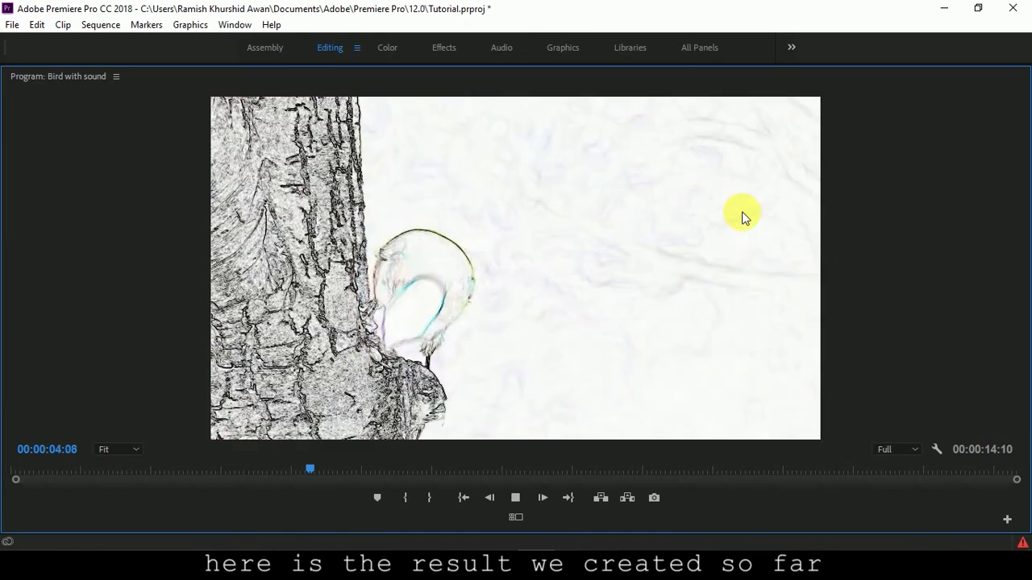
{"action": "left_click_drag", "start_coordinate": [390, 463], "coordinate": [945, 464]}
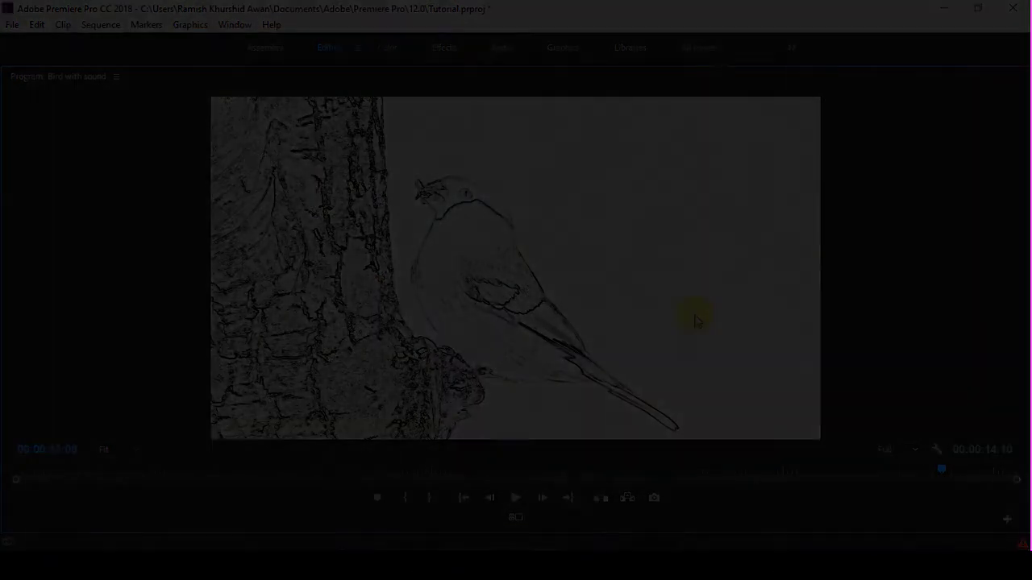